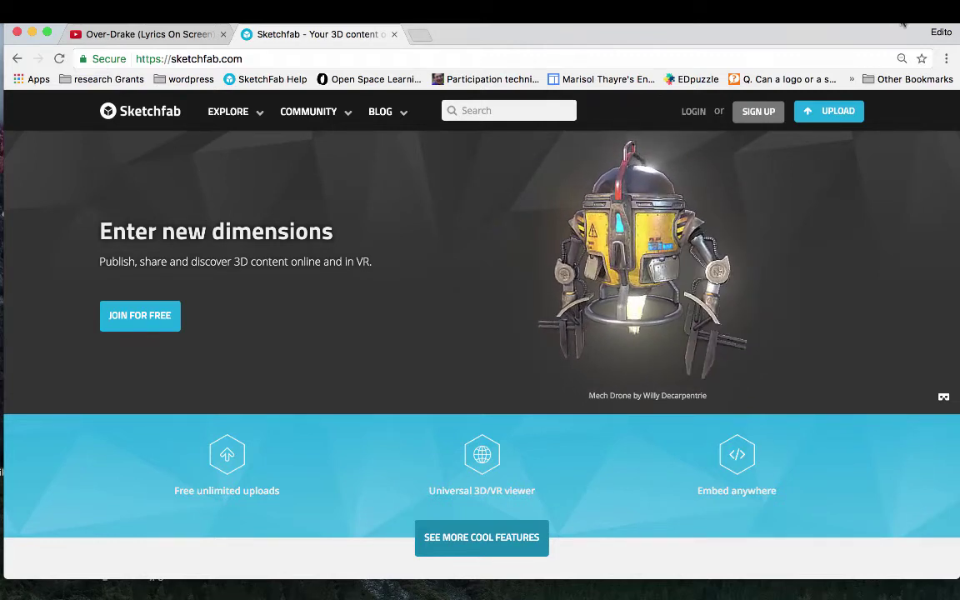
# - Launch SketchUp Make by searching 'sketchup' in Spotlight
pyautogui.press('super+space')
pyautogui.write('sketchup')
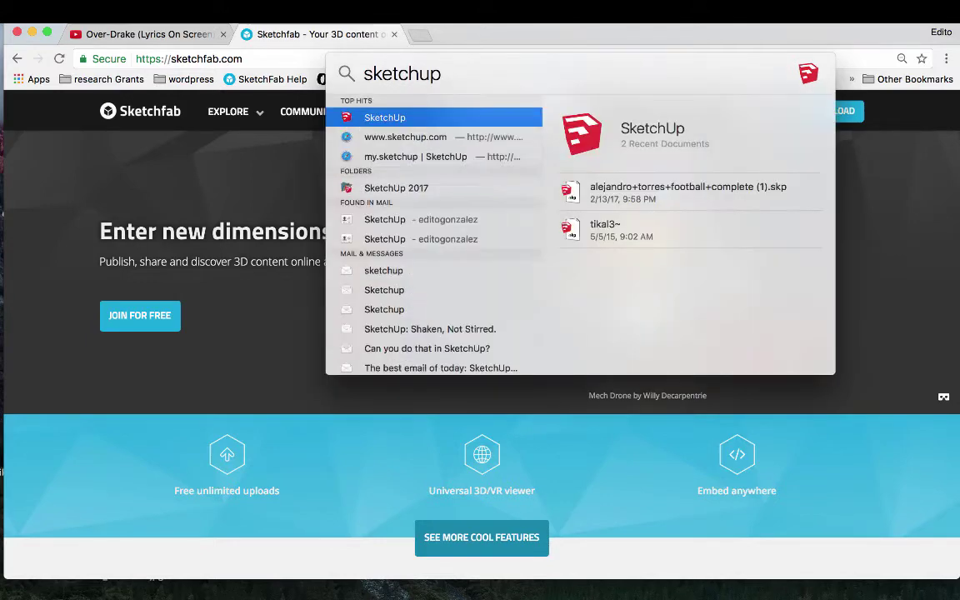
pyautogui.press('Return')
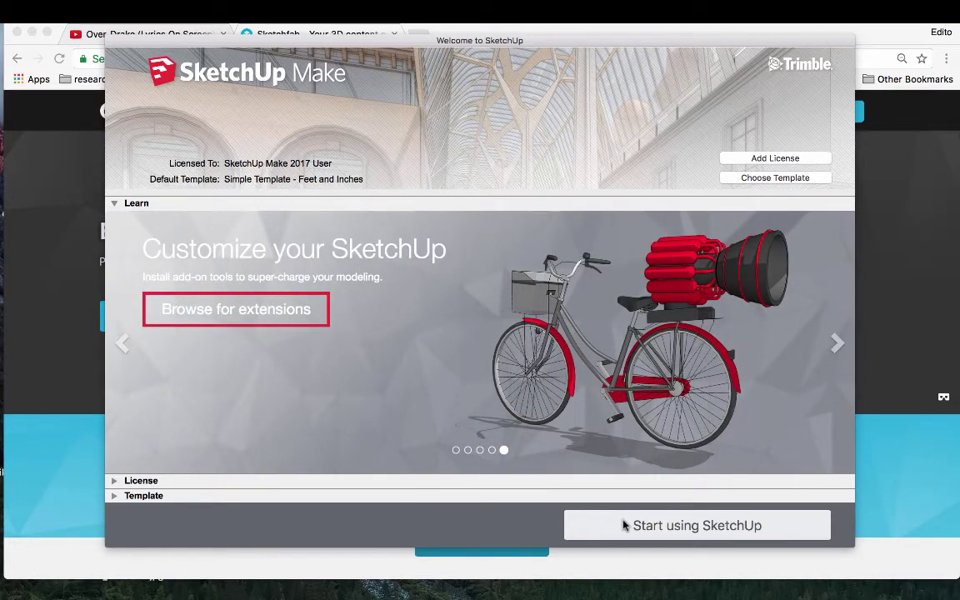
# - Start a new model, draw a large ground rectangle and raise a small rectangle into a tall box
pyautogui.click(625, 525)
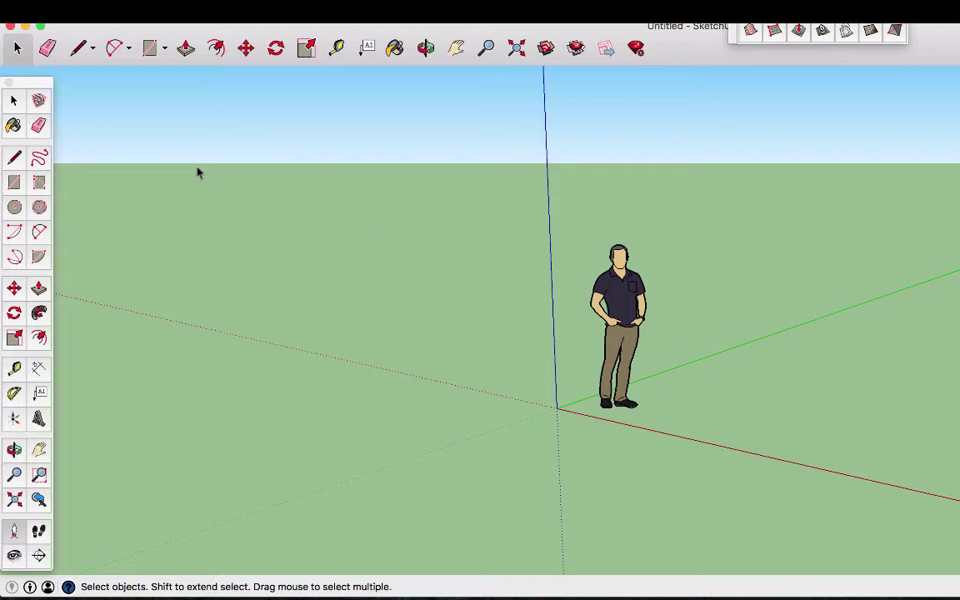
pyautogui.click(13, 183)
pyautogui.click(136, 362)
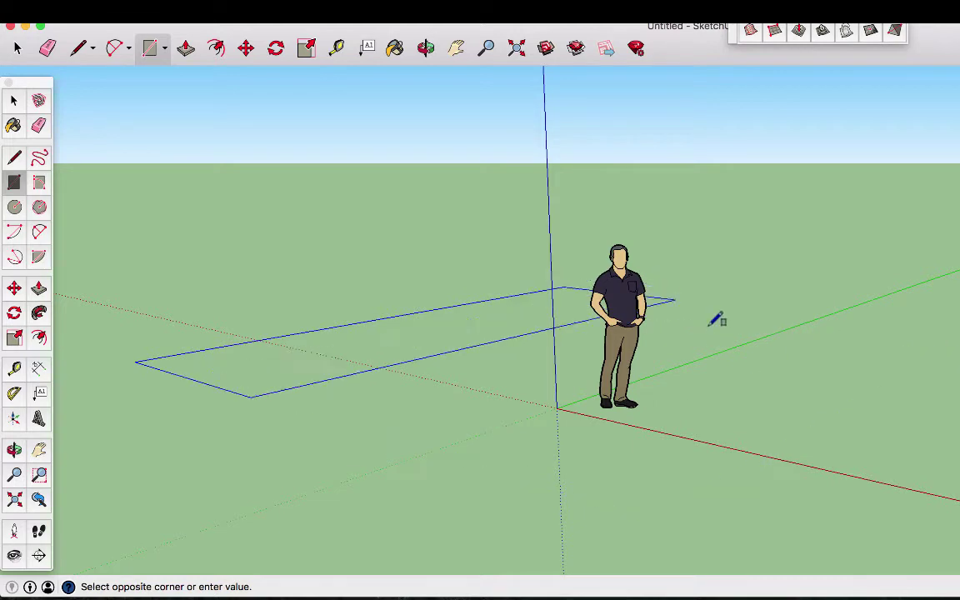
pyautogui.click(926, 379)
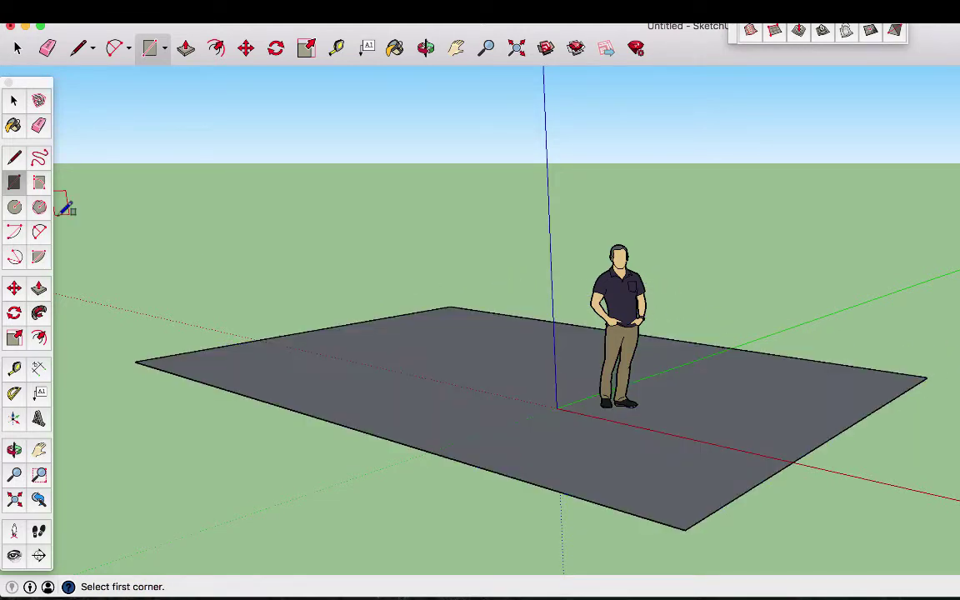
pyautogui.click(265, 362)
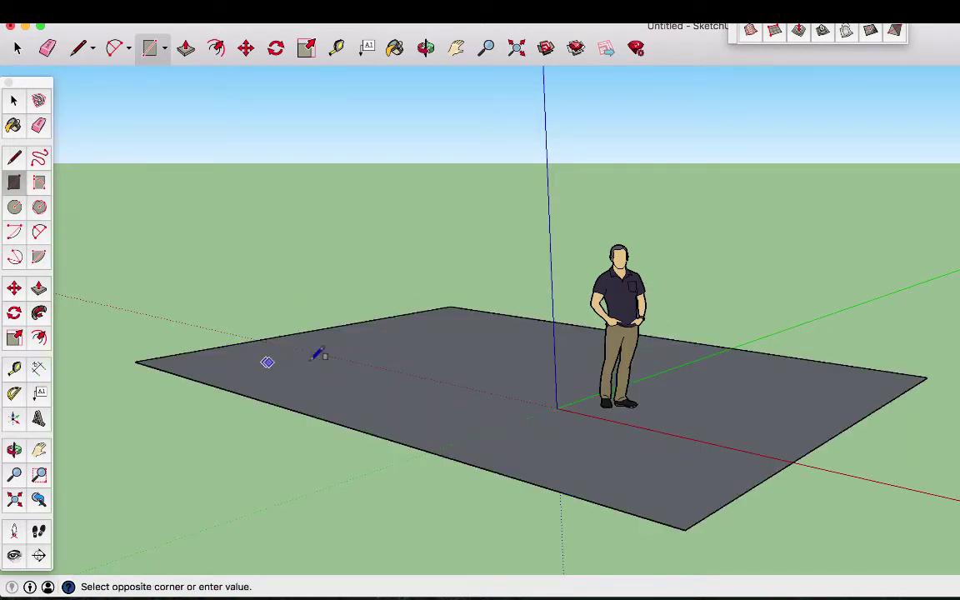
pyautogui.click(463, 357)
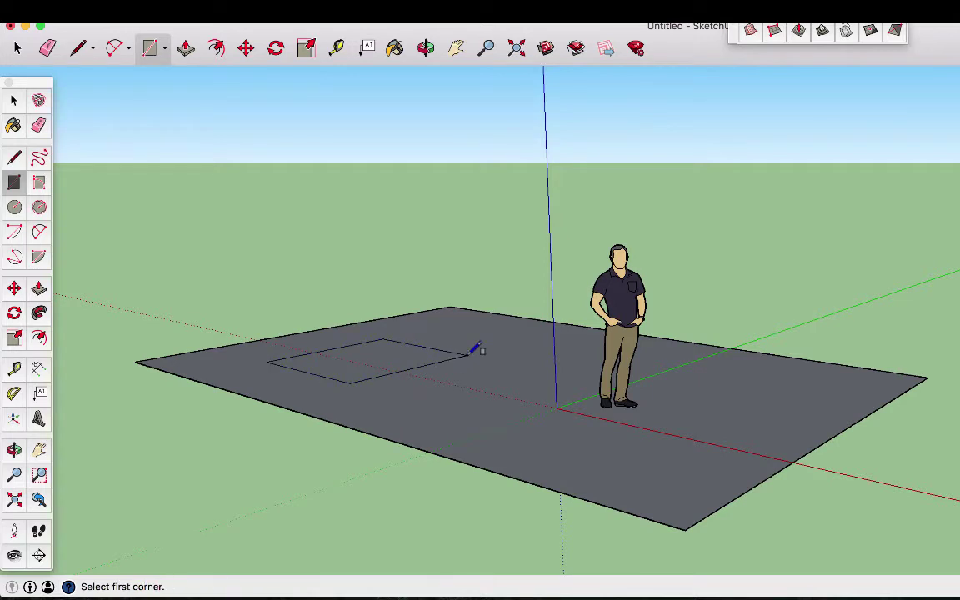
pyautogui.press('p')
pyautogui.click(395, 360)
pyautogui.click(345, 146)
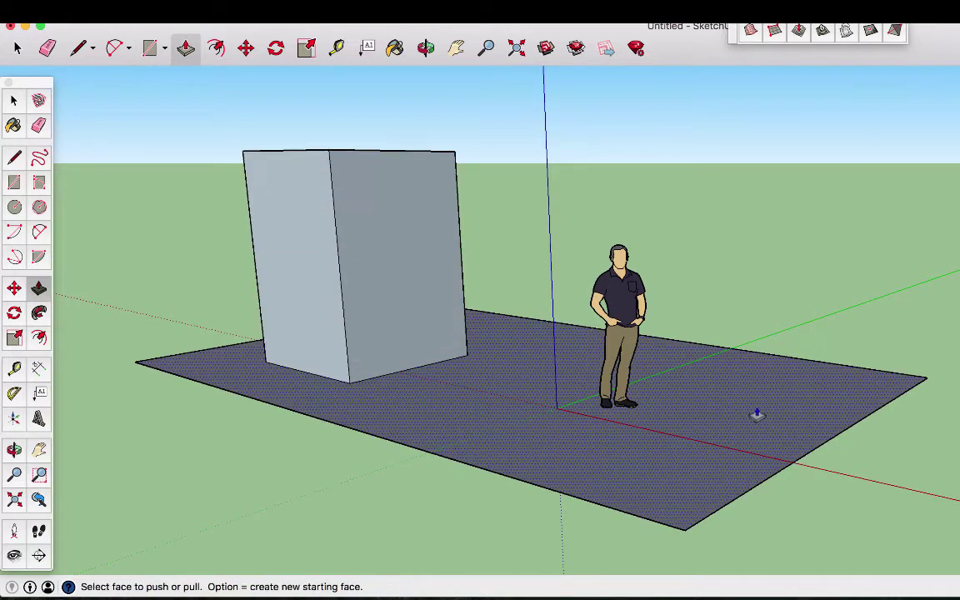
# - Draw a second rectangle near the ground's right end and push/pull it into a tall box
pyautogui.click(15, 182)
pyautogui.click(879, 379)
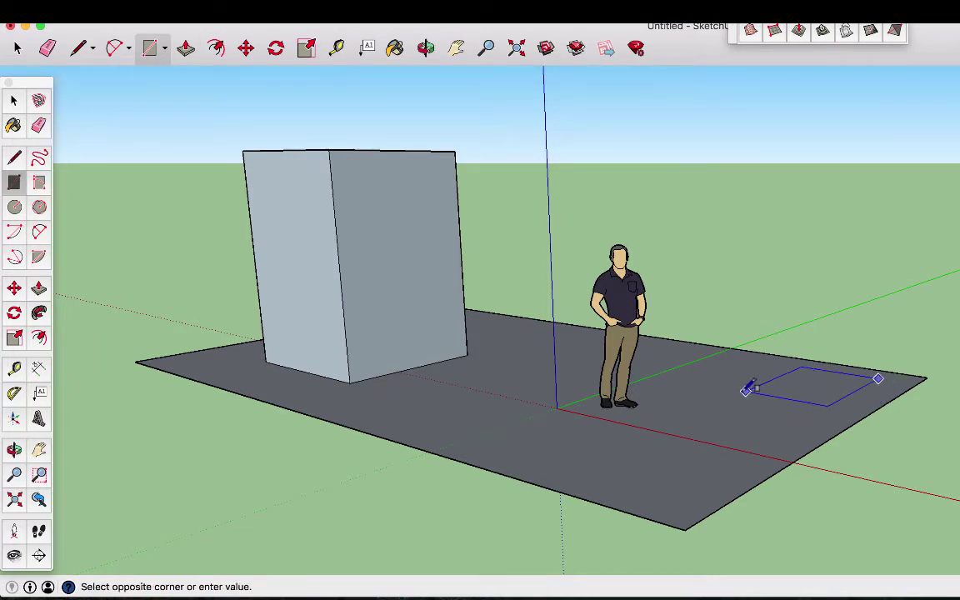
pyautogui.click(721, 393)
pyautogui.press('p')
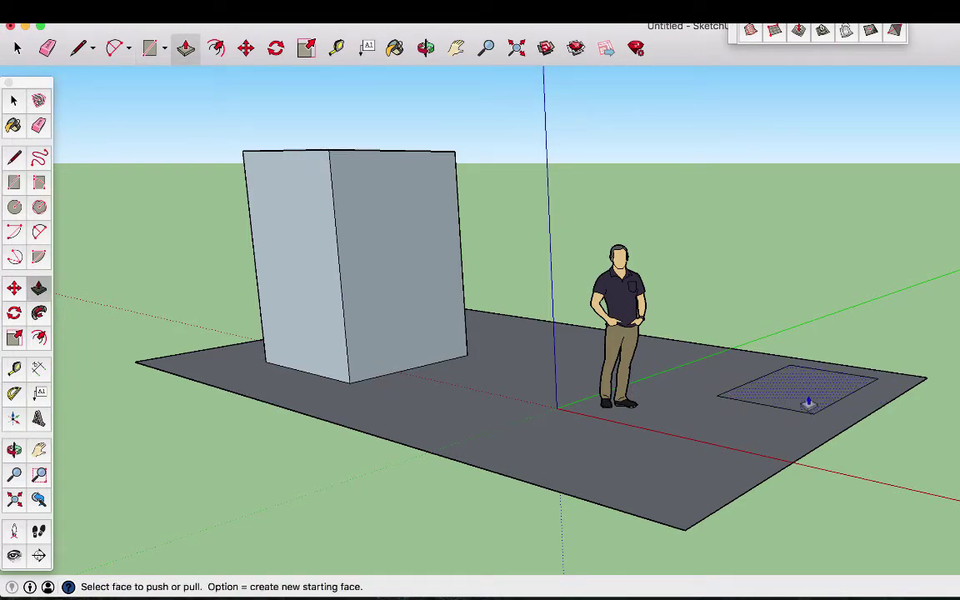
pyautogui.click(809, 403)
pyautogui.click(752, 105)
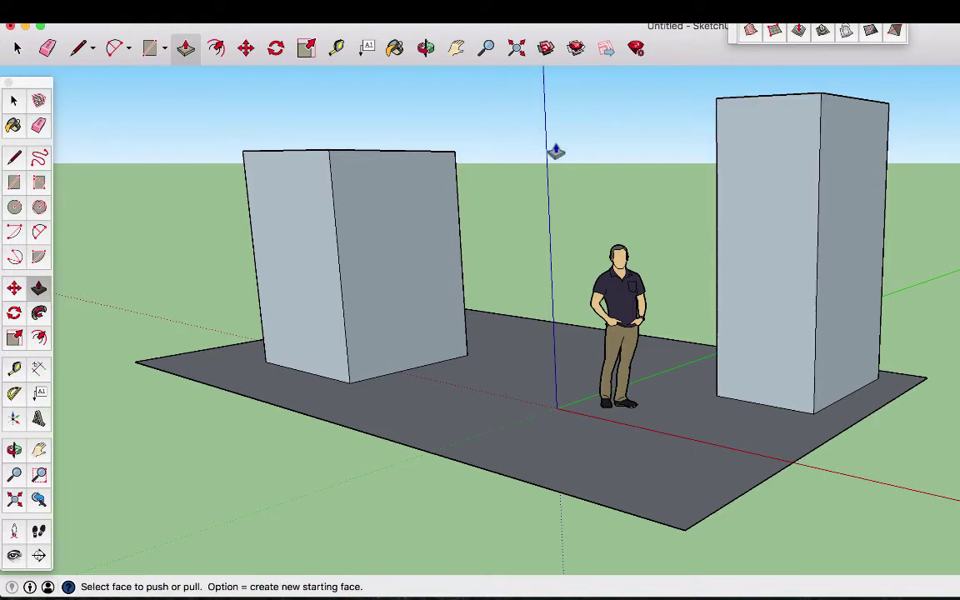
# - Undo the boxes and ground plane, then erase the person figure with the Eraser
pyautogui.press('super+z')
pyautogui.press('super+z')
pyautogui.press('super+z')
pyautogui.press('super+z')
pyautogui.press('super+z')
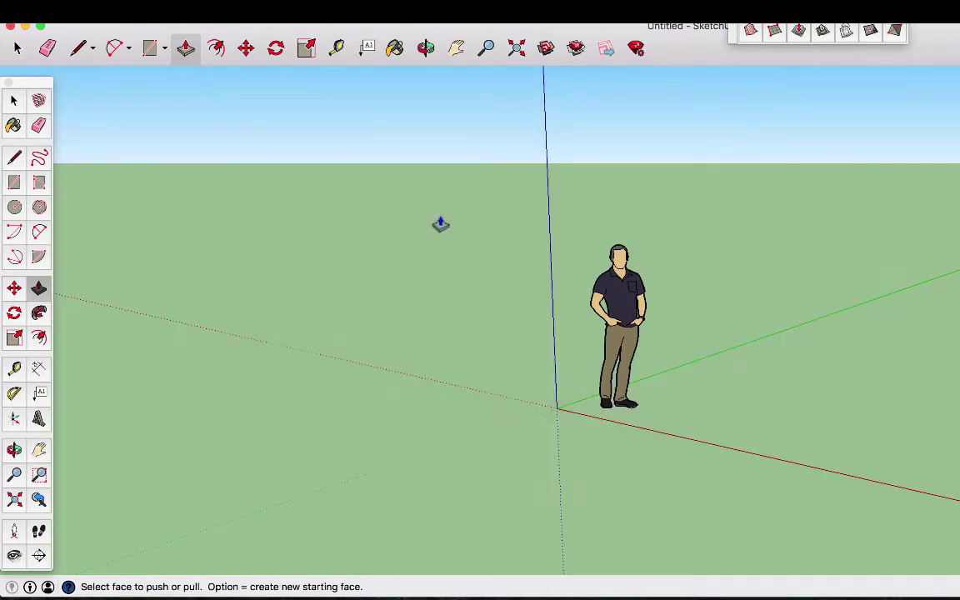
pyautogui.click(38, 126)
pyautogui.click(587, 282)
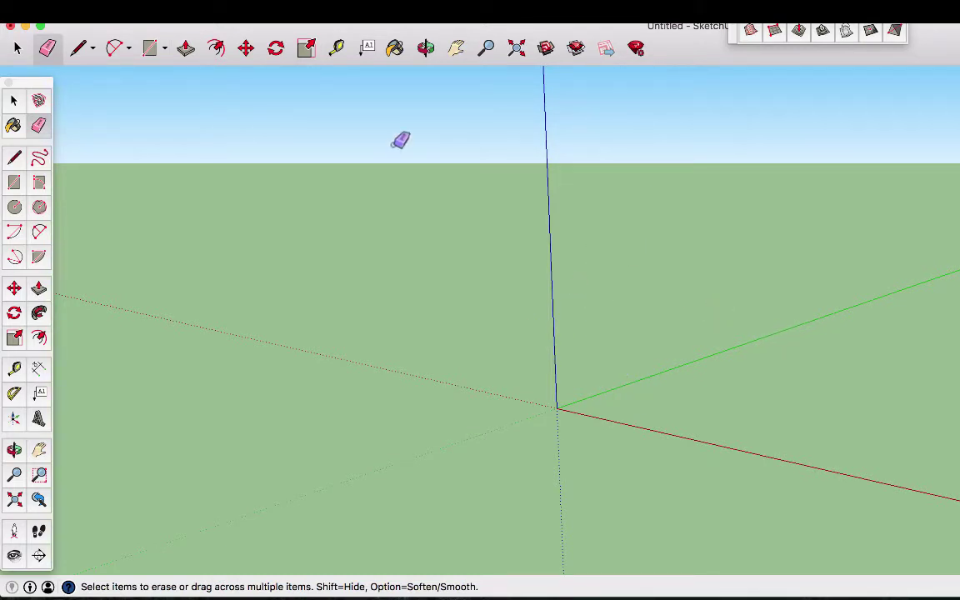
# - Search 3D Warehouse for 'lindsay high school' and download the Aztec city model
pyautogui.click(546, 48)
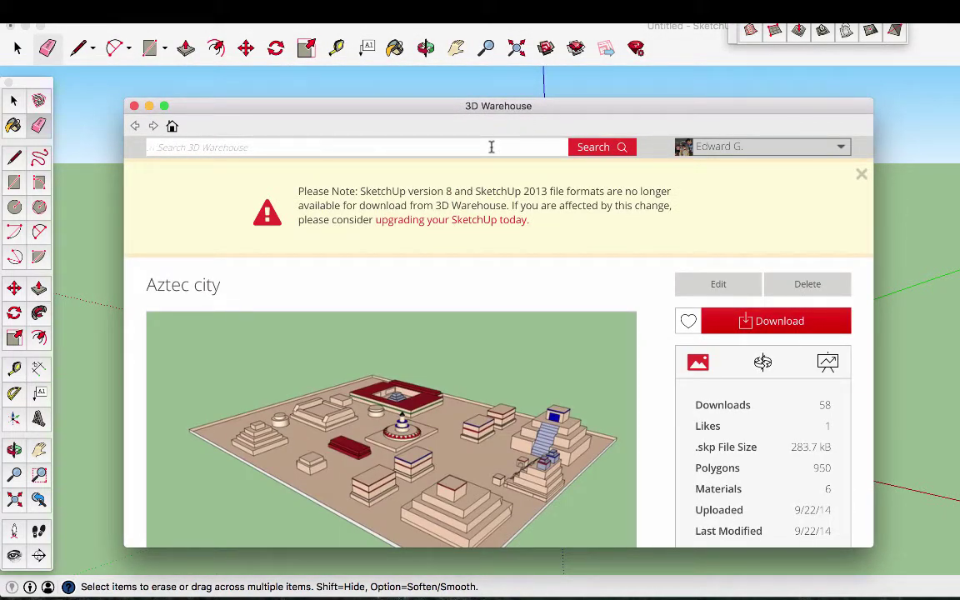
pyautogui.write('lindsay')
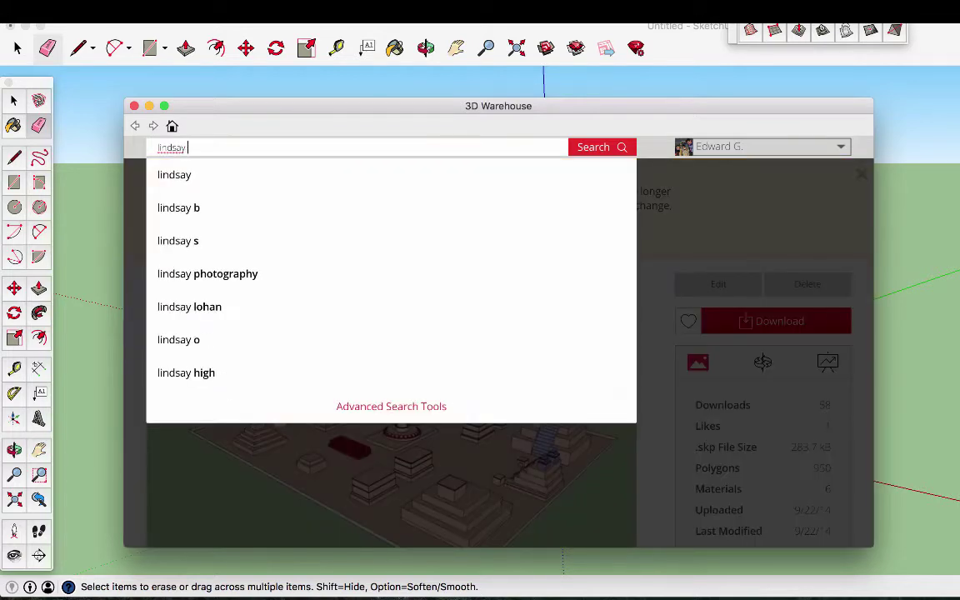
pyautogui.write(' high shcool')
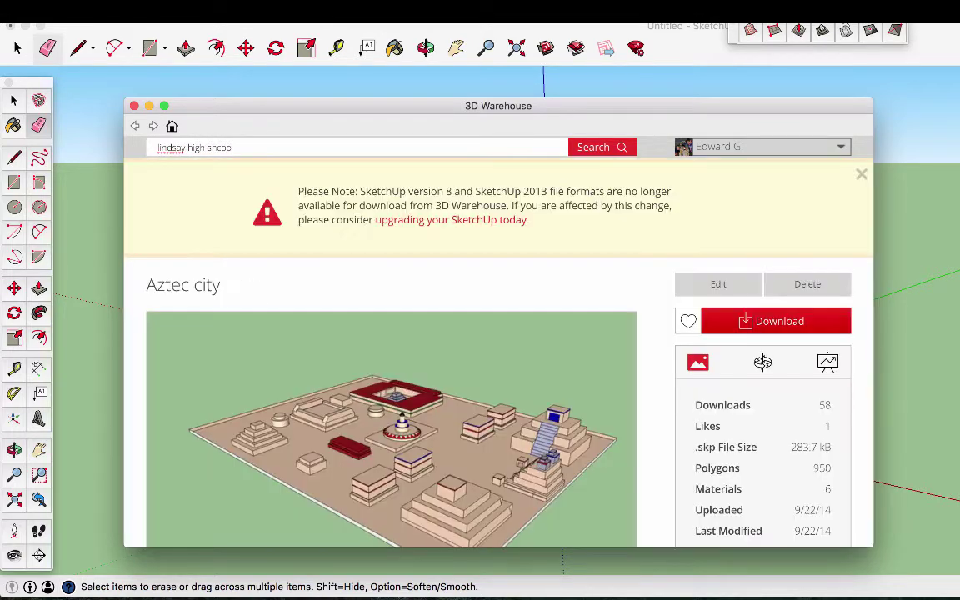
pyautogui.write('chool')
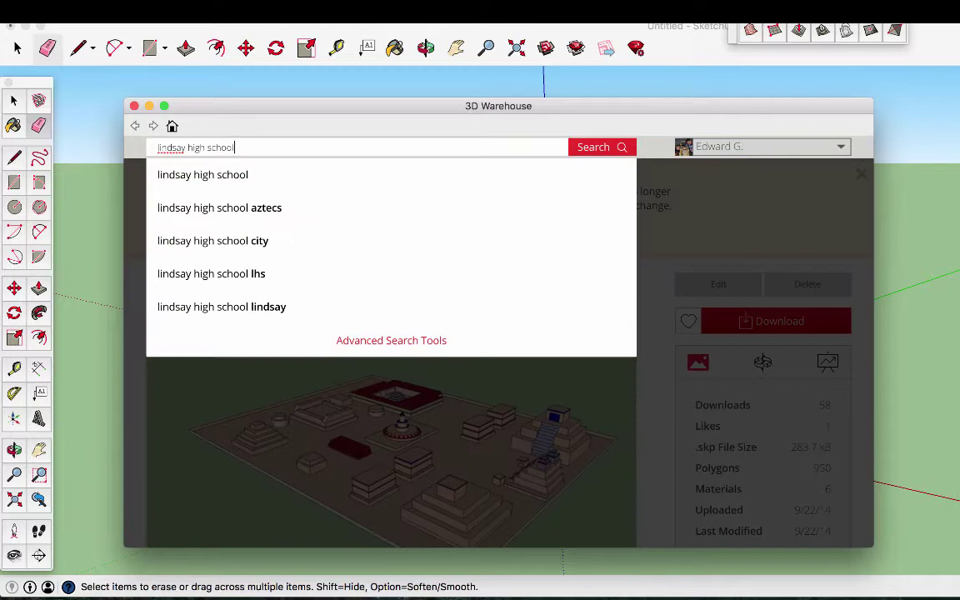
pyautogui.press('Return')
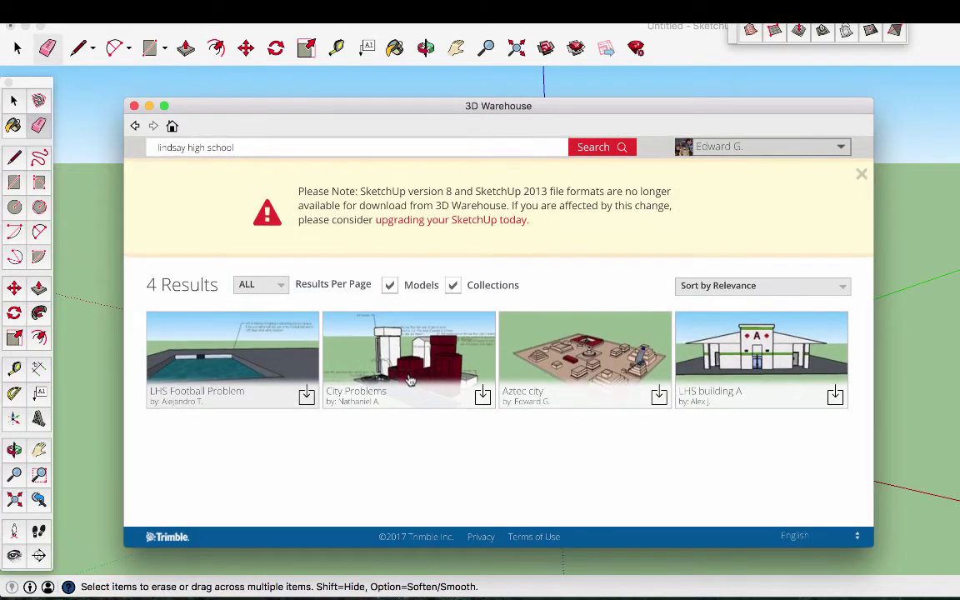
pyautogui.click(589, 357)
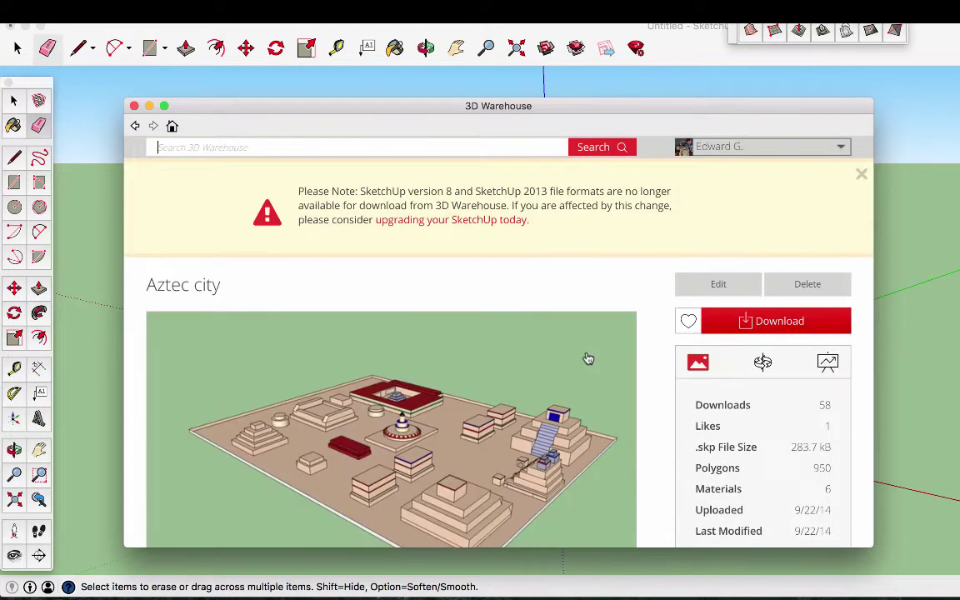
pyautogui.scroll(-3, 654, 352)
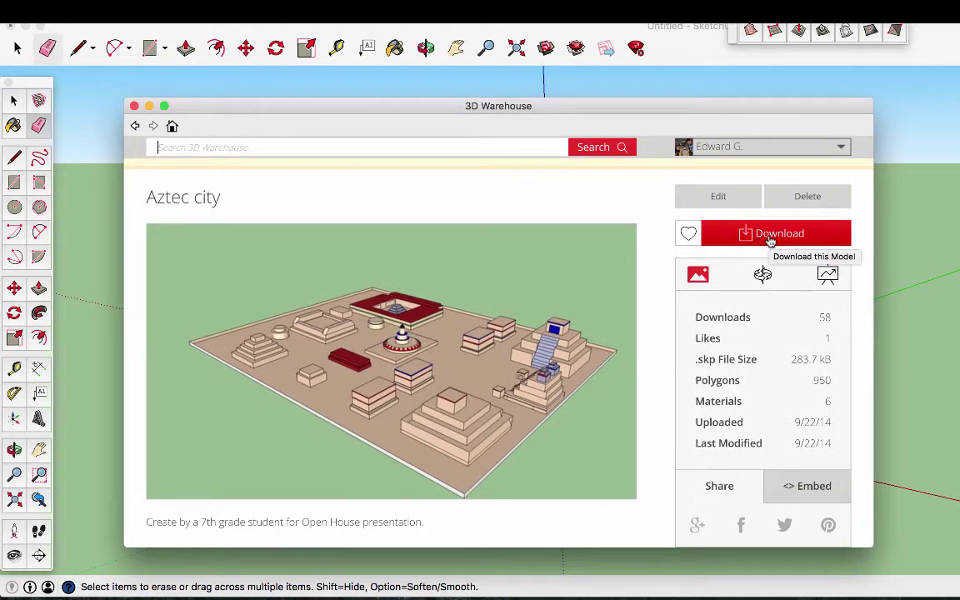
pyautogui.click(771, 237)
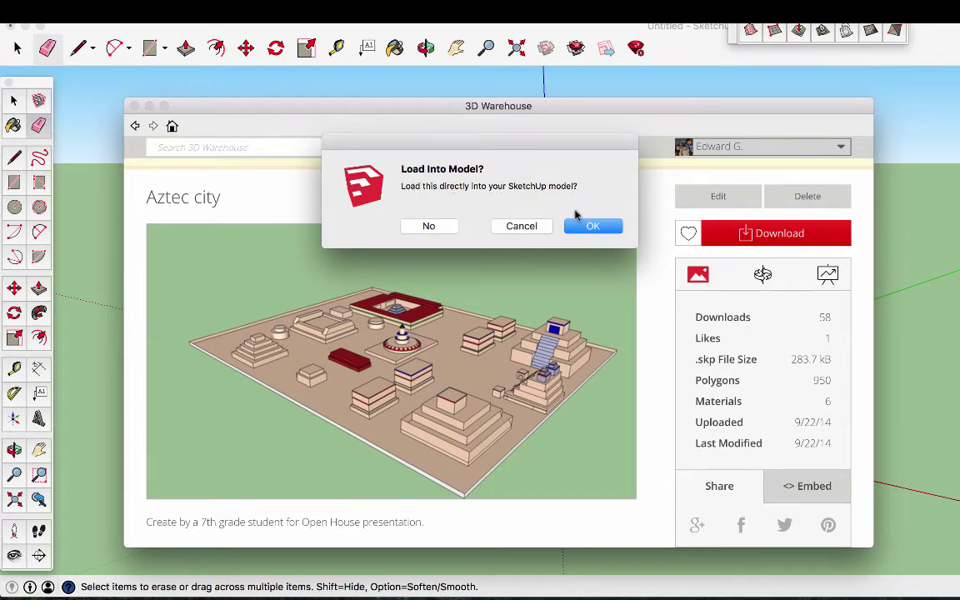
# - Load the Aztec city into the current model and place it in the scene
pyautogui.click(583, 226)
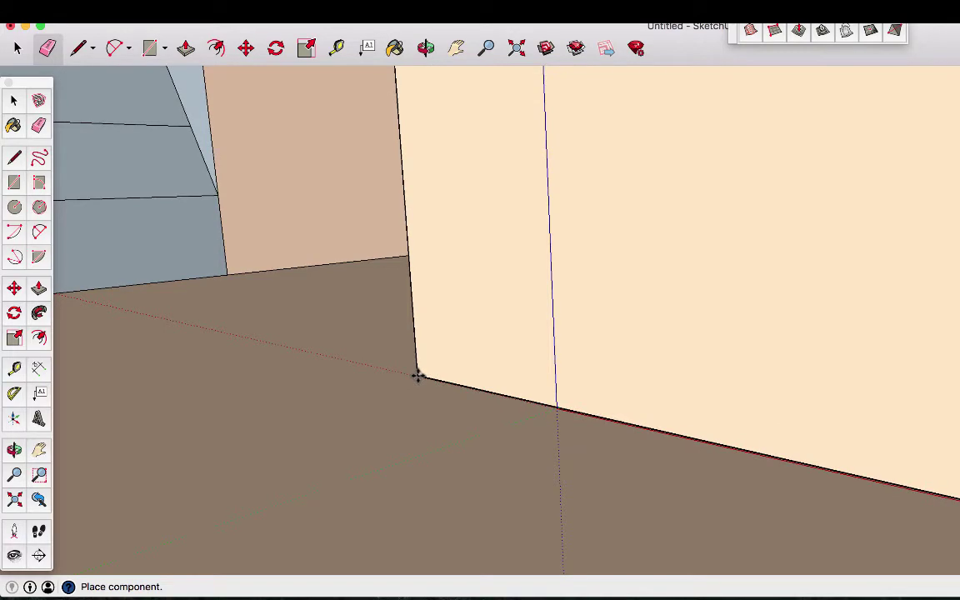
pyautogui.click(417, 376)
pyautogui.scroll(-5, 337, 191)
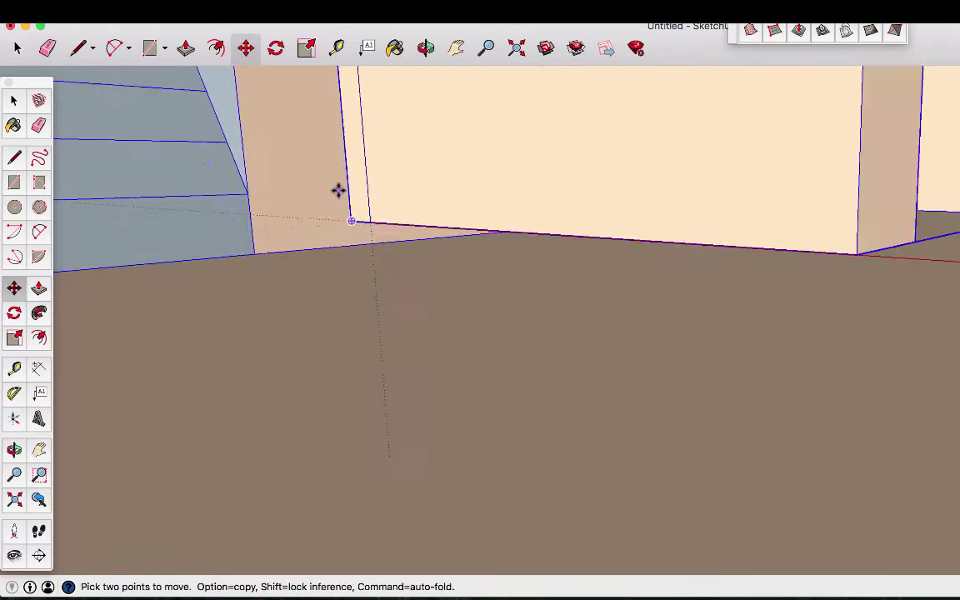
pyautogui.scroll(-8, 338, 191)
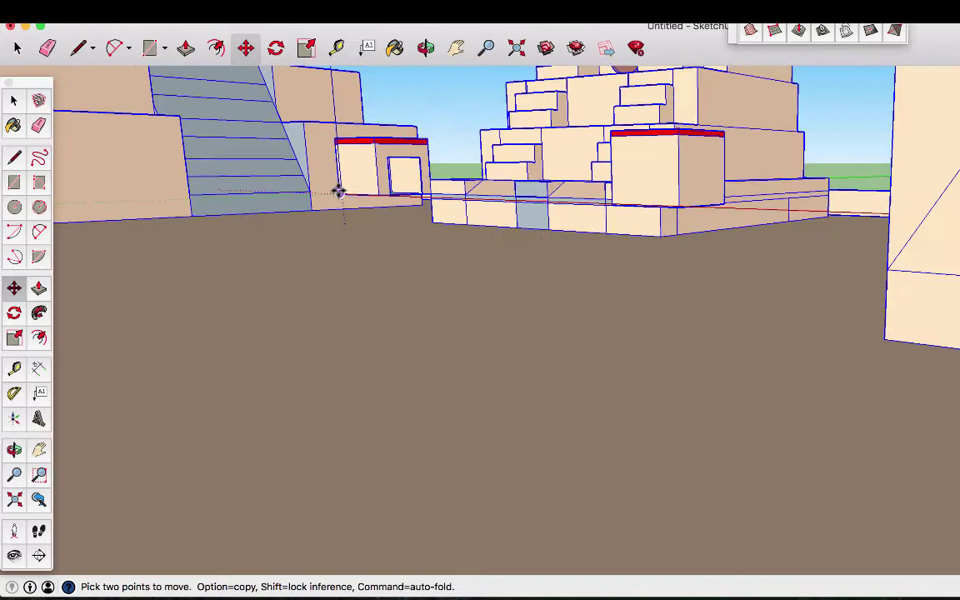
pyautogui.scroll(10, 337, 191)
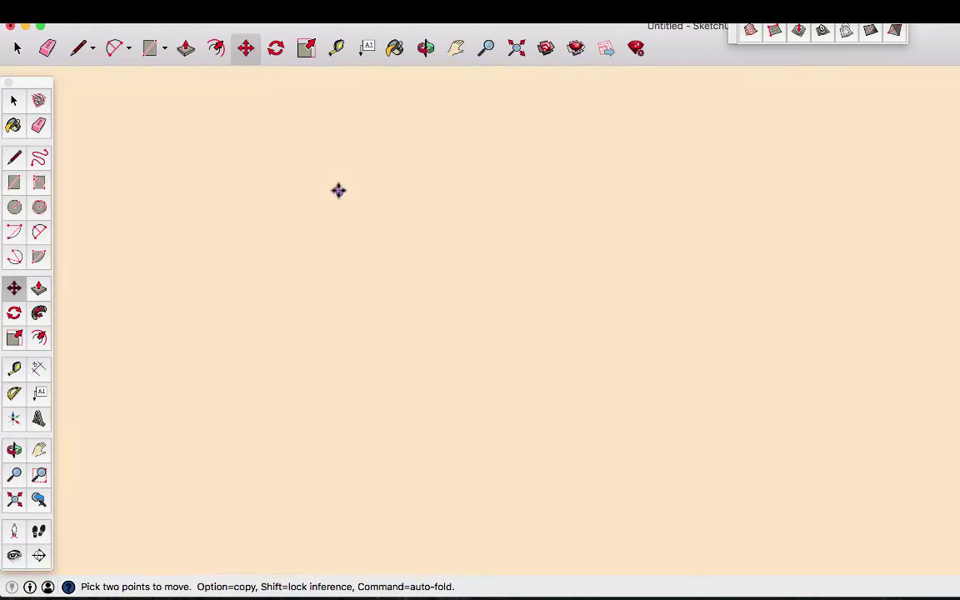
pyautogui.scroll(-8, 338, 191)
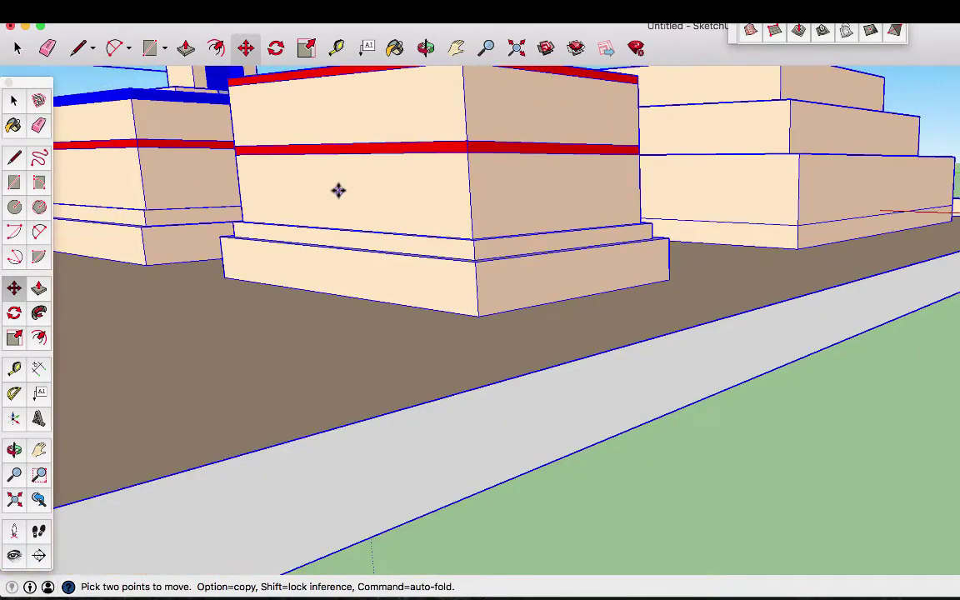
# - Orbit, zoom and pan to frame the whole site from above at an angle
pyautogui.click(14, 450)
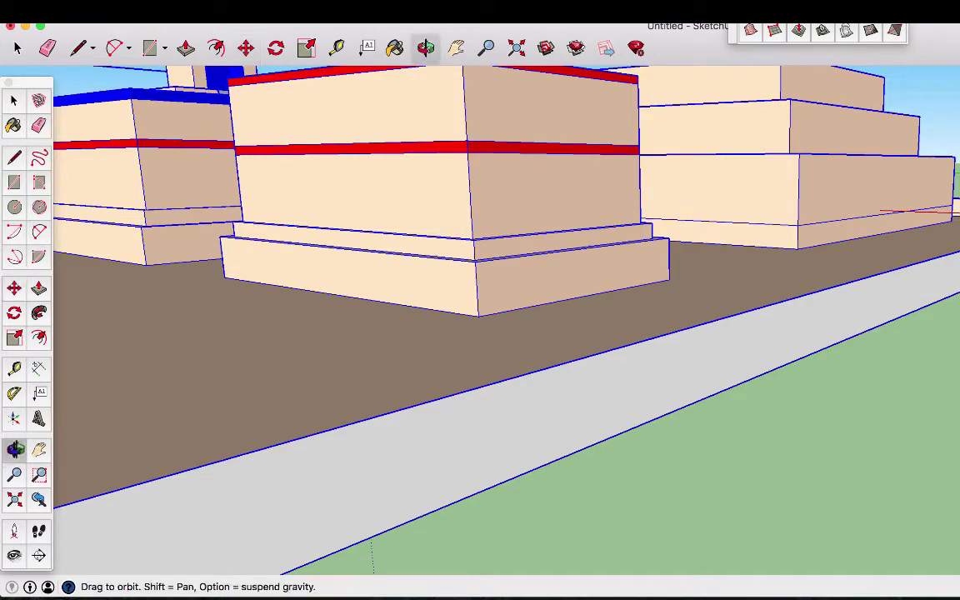
pyautogui.moveTo(341, 206); pyautogui.dragTo(356, 363)
pyautogui.scroll(-5, 356, 371)
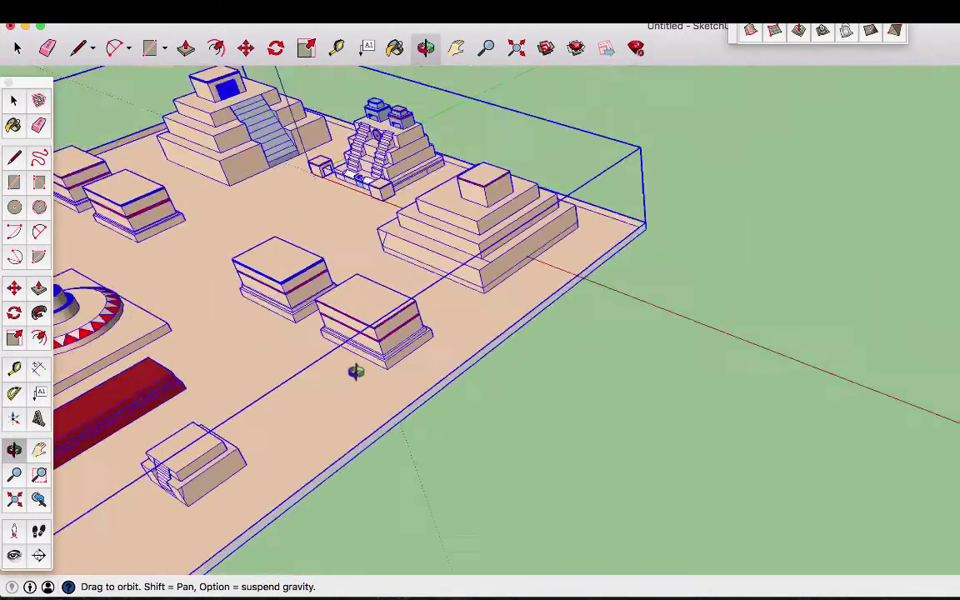
pyautogui.scroll(-3, 356, 371)
pyautogui.scroll(1, 356, 372)
pyautogui.scroll(-1, 356, 372)
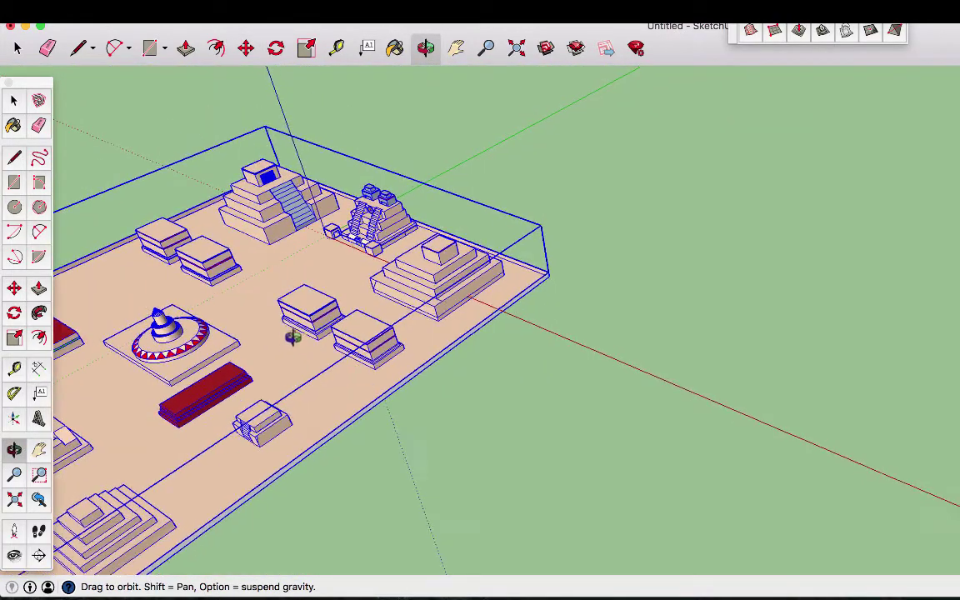
pyautogui.moveTo(293, 337); pyautogui.dragTo(365, 283)
pyautogui.click(38, 451)
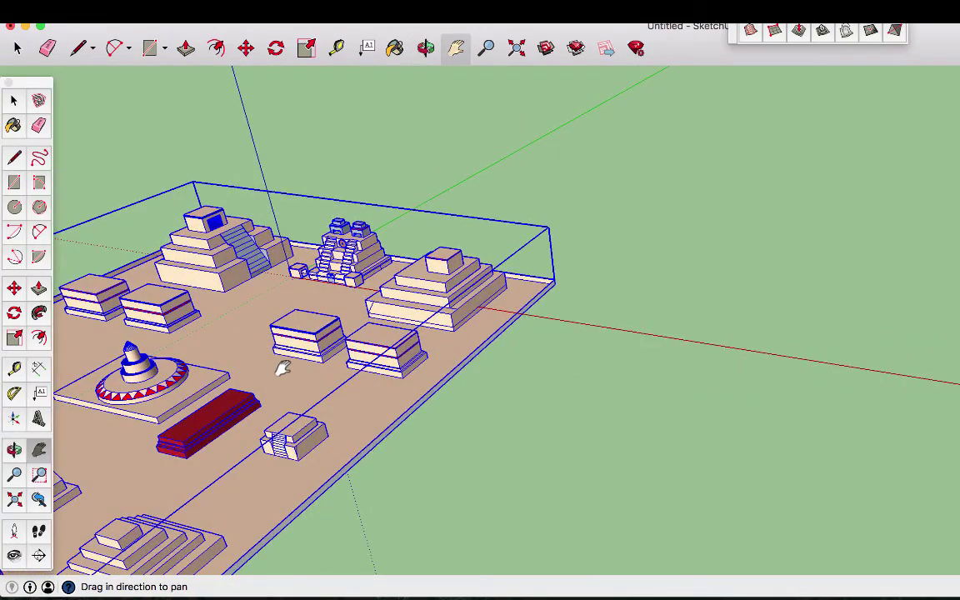
pyautogui.moveTo(283, 370); pyautogui.dragTo(639, 281)
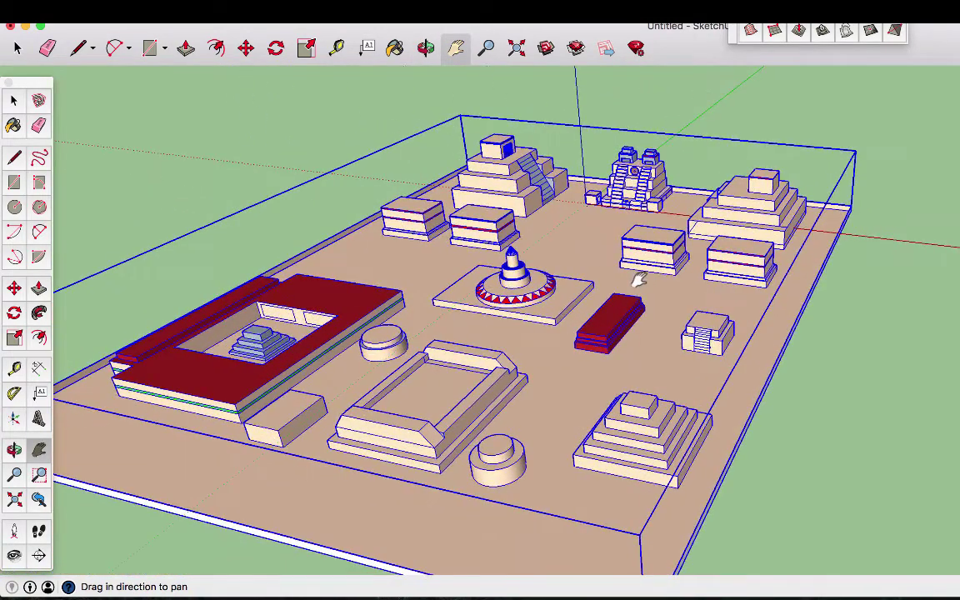
# - Find the SketchUp to Sketchfab.com Uploader in Extension Warehouse by searching 'sketchfab' and begin installing it
pyautogui.click(575, 49)
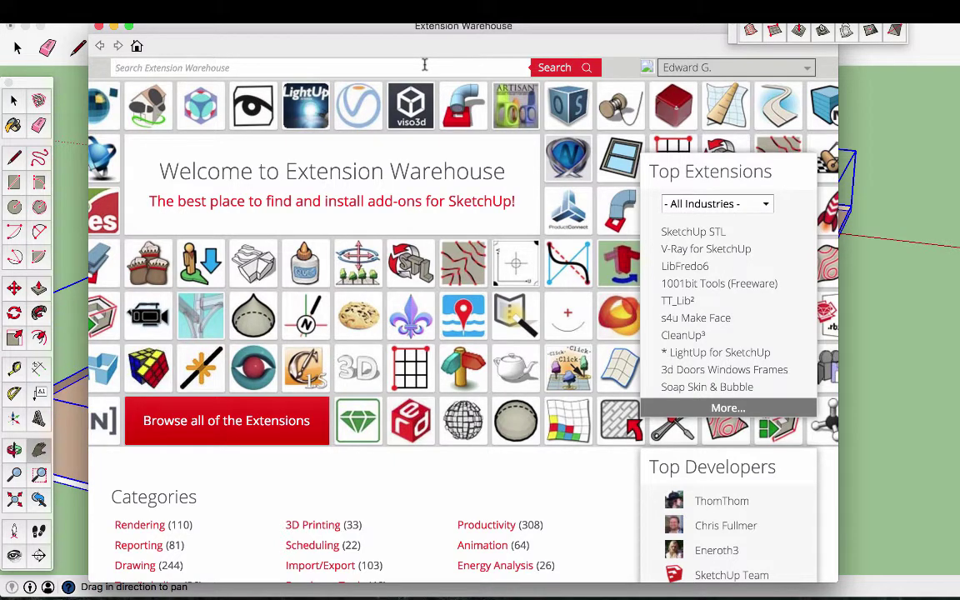
pyautogui.click(424, 65)
pyautogui.write('sket')
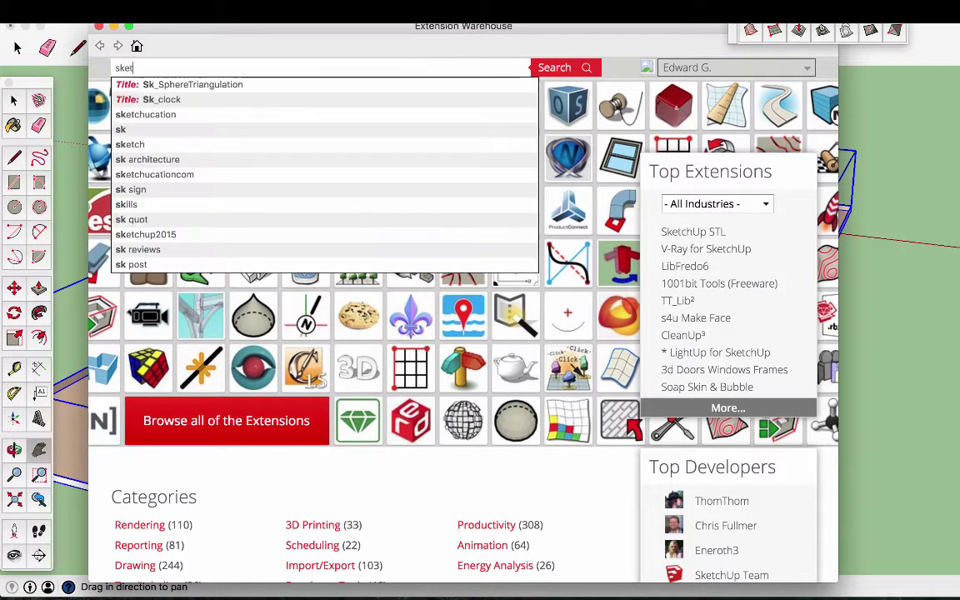
pyautogui.write('chfab')
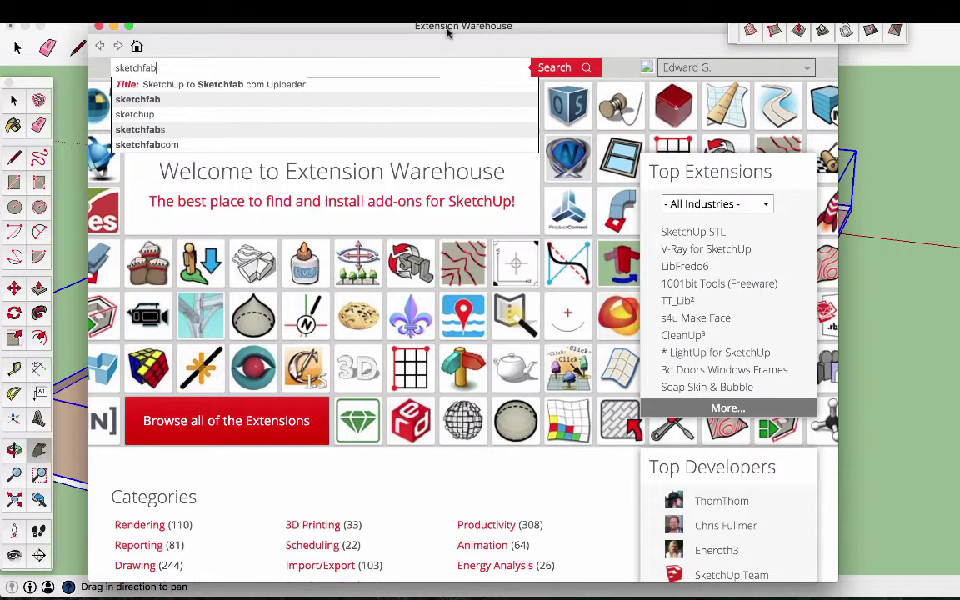
pyautogui.click(552, 66)
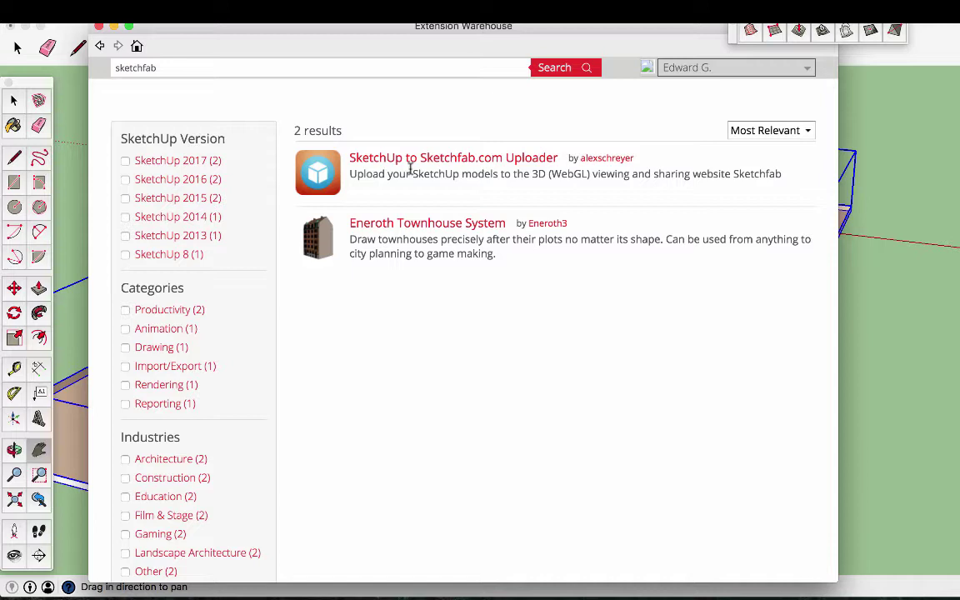
pyautogui.click(440, 165)
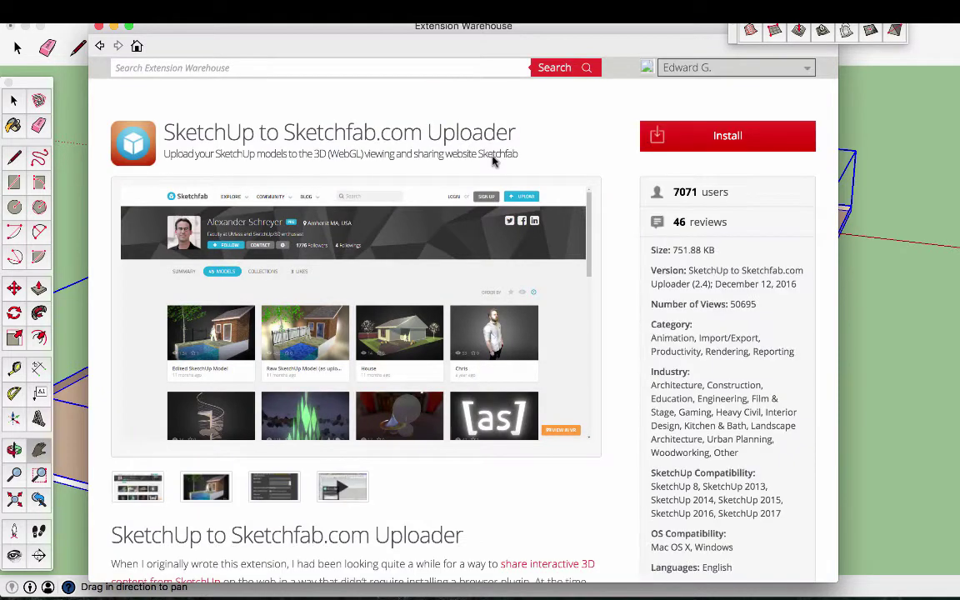
pyautogui.click(702, 137)
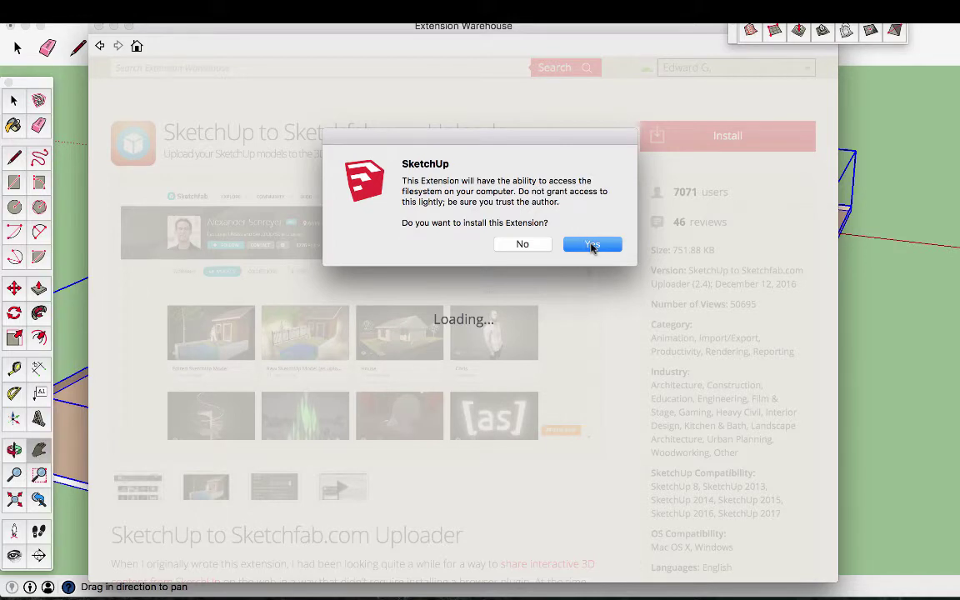
# - Confirm the Sketchfab uploader install, dismiss the success message and close Extension Warehouse
pyautogui.click(592, 245)
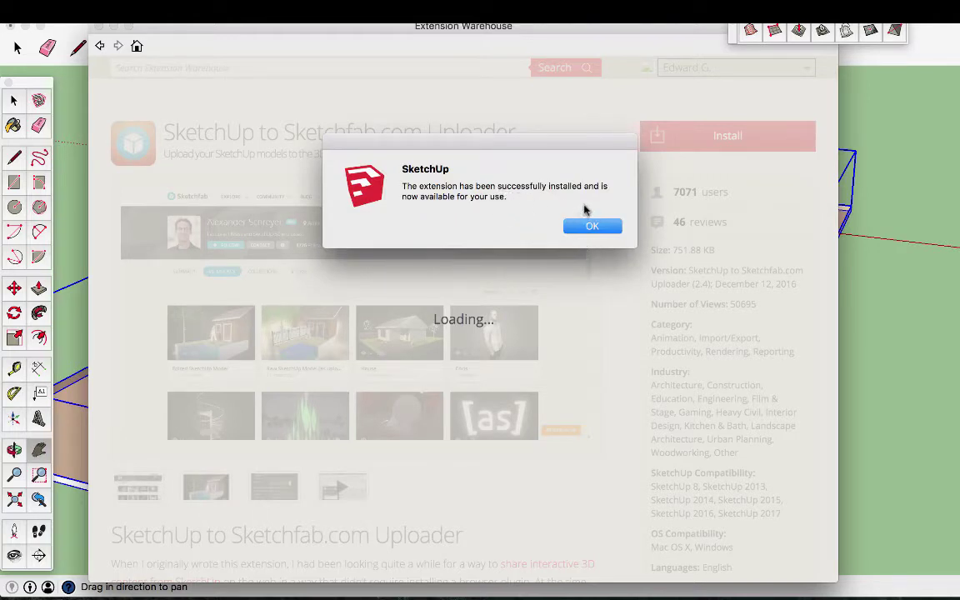
pyautogui.click(592, 227)
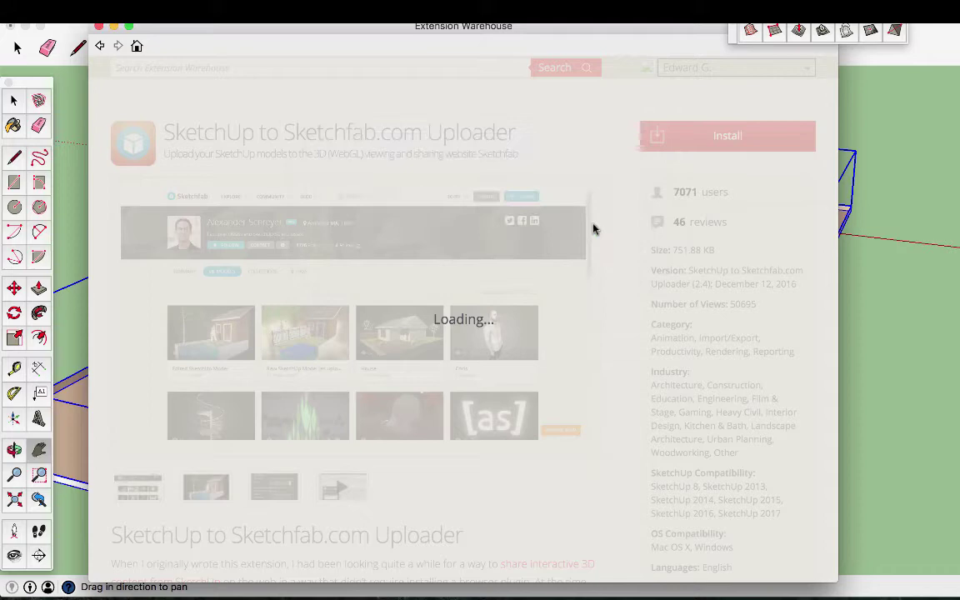
pyautogui.click(98, 27)
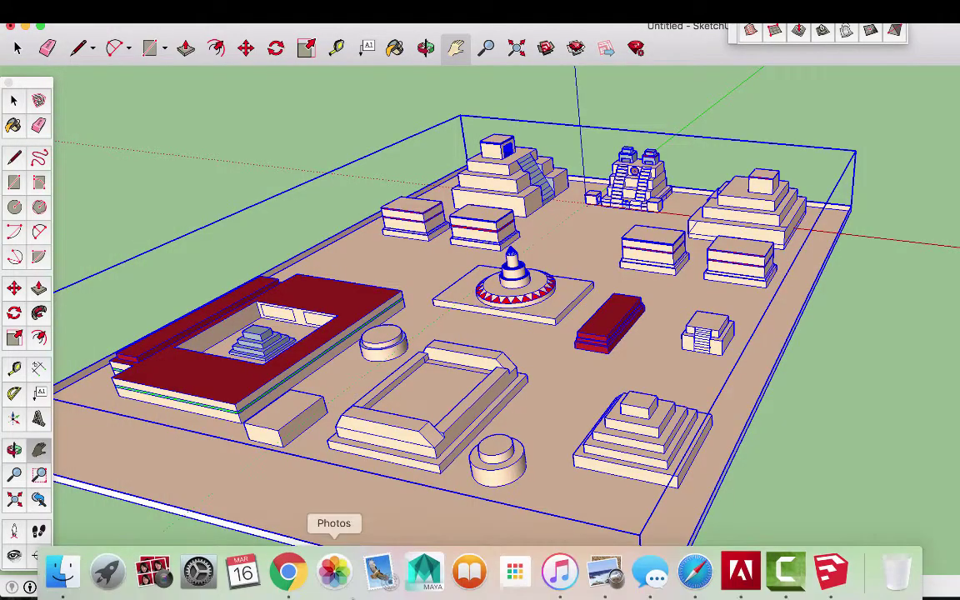
# - Log into Sketchfab in the browser with the account e-mail and password
pyautogui.click(290, 573)
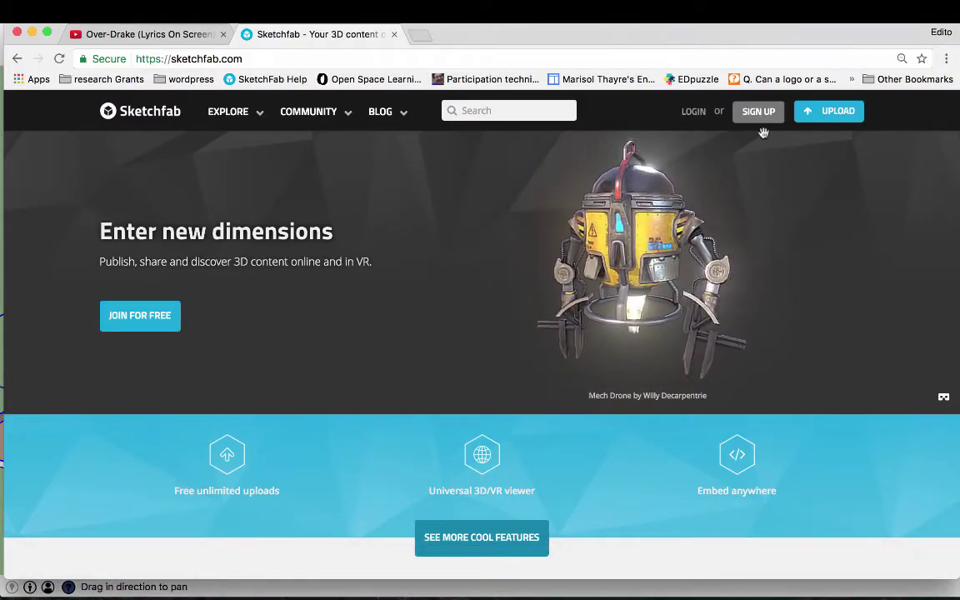
pyautogui.click(694, 112)
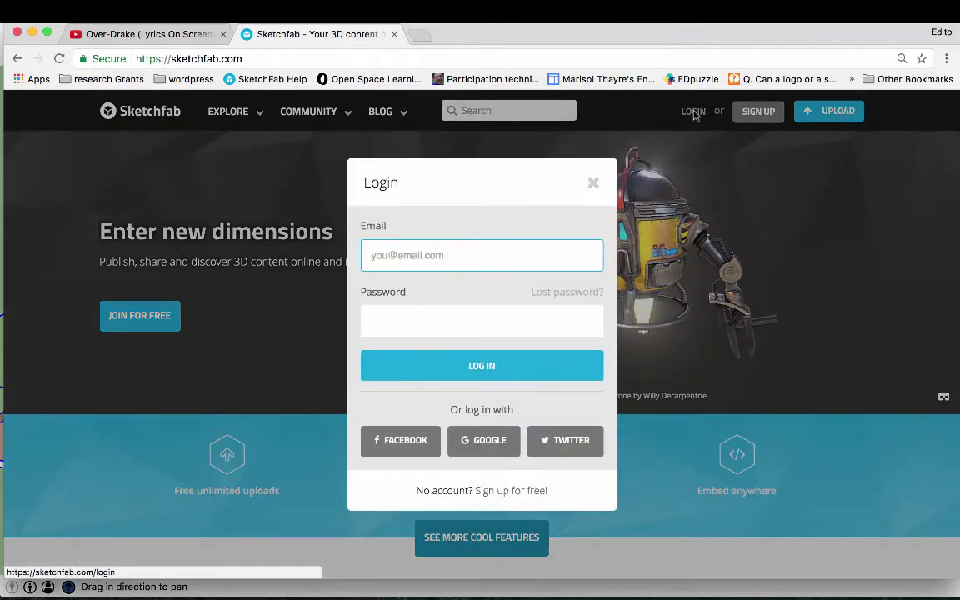
pyautogui.write('gonzalez')
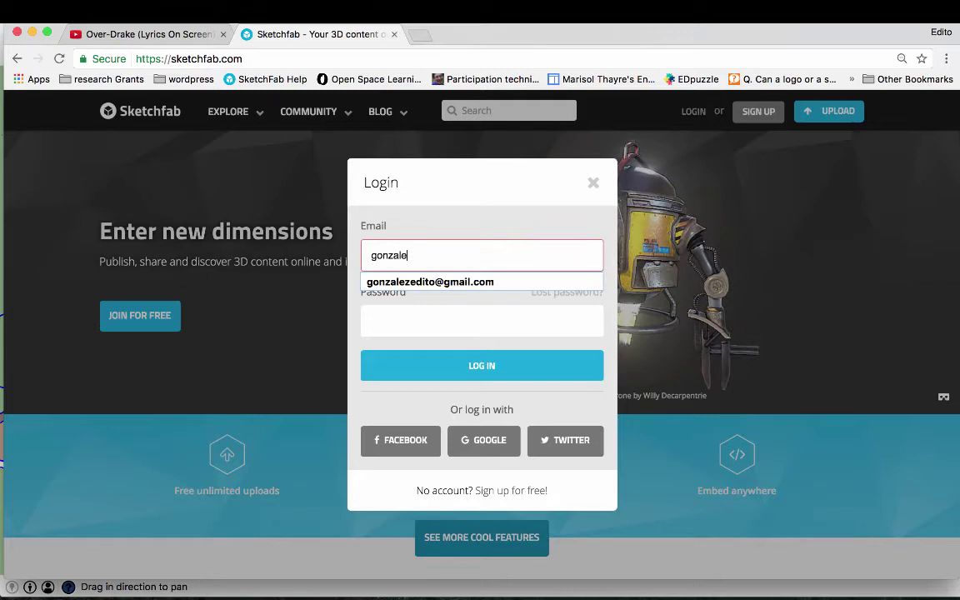
pyautogui.click(500, 281)
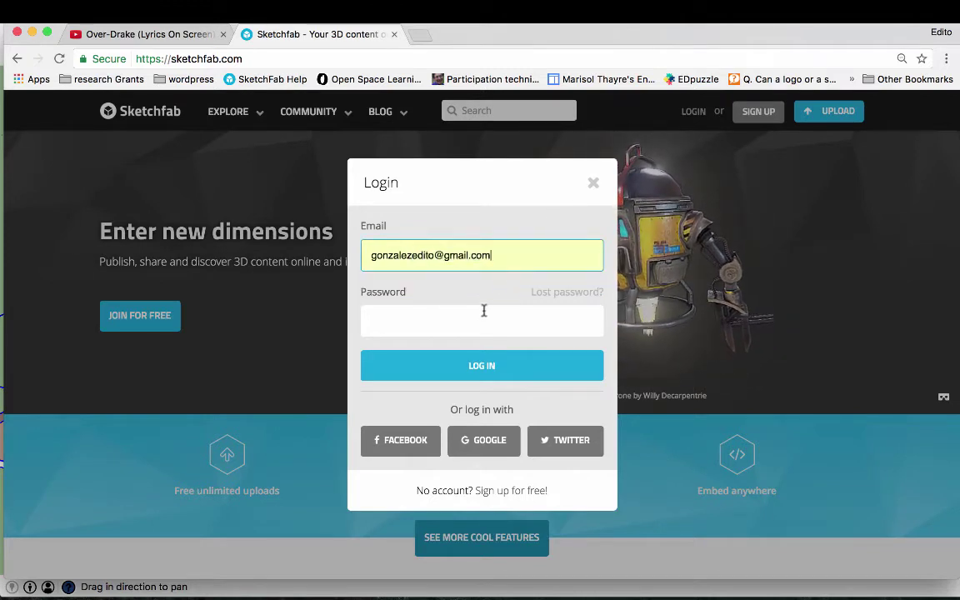
pyautogui.click(476, 322)
pyautogui.write('•••••••••')
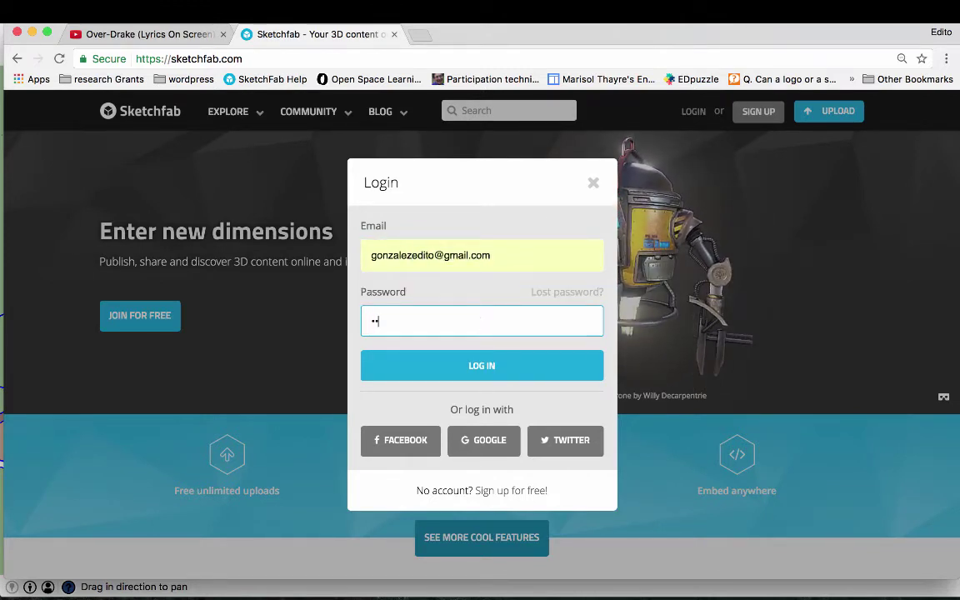
pyautogui.write('•••')
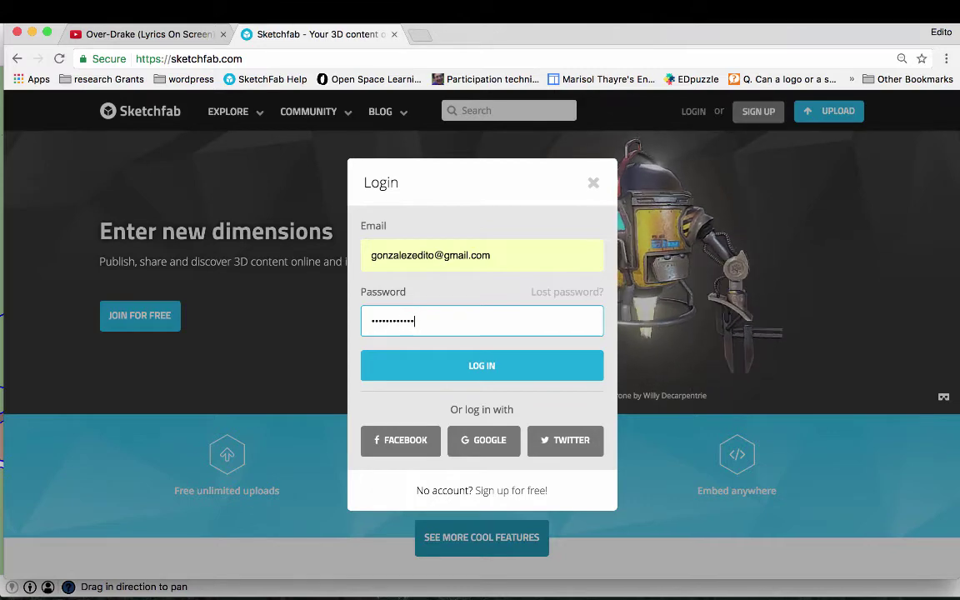
pyautogui.click(462, 372)
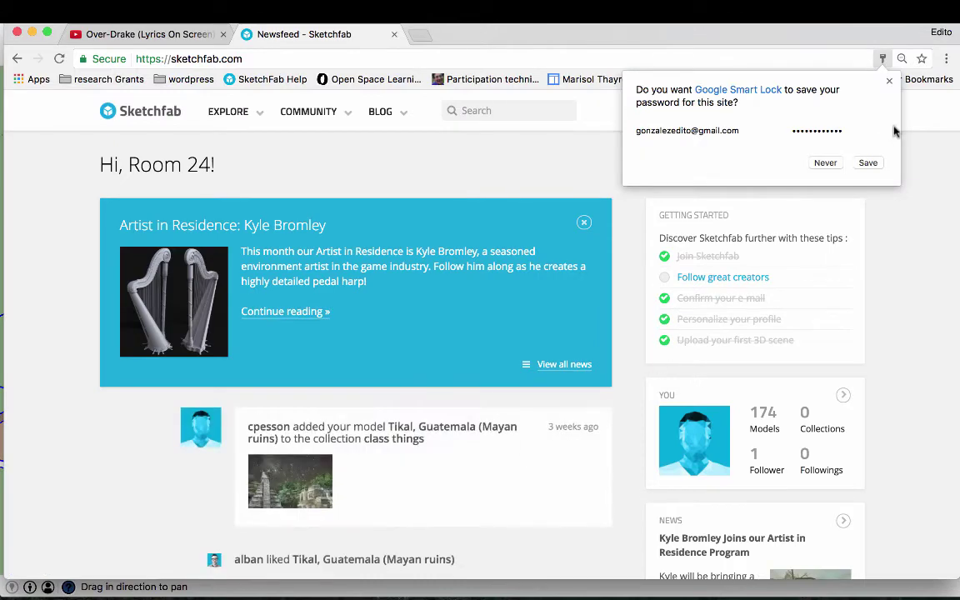
# - Save the Sketchfab password in the browser and reposition the browser window
pyautogui.click(867, 162)
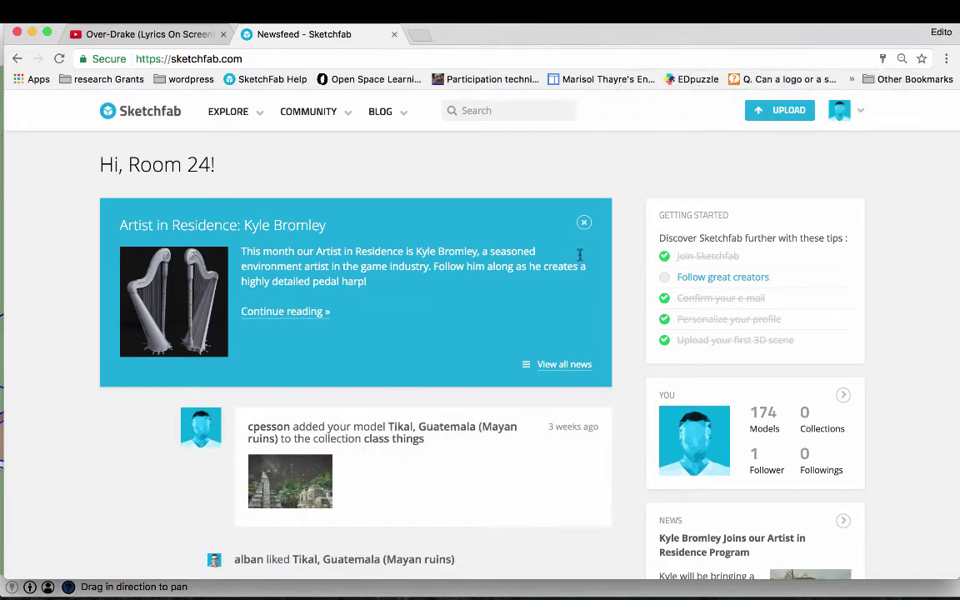
pyautogui.scroll(-1, 609, 400)
pyautogui.scroll(1, 609, 399)
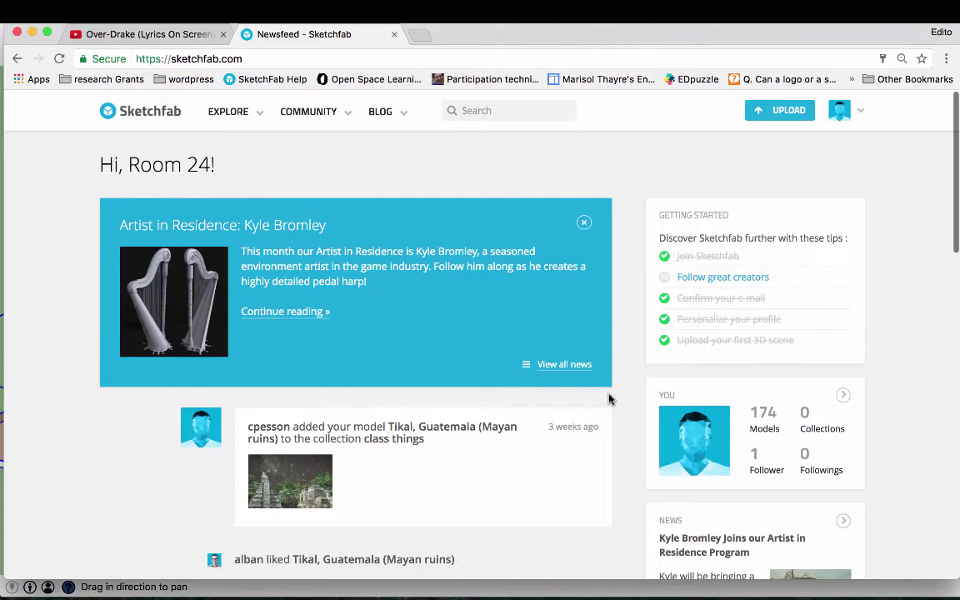
pyautogui.moveTo(594, 35)
pyautogui.mouseDown()
pyautogui.moveTo(620, 161)
pyautogui.moveTo(596, 51)
pyautogui.moveTo(594, 98)
pyautogui.moveTo(607, 52)
pyautogui.moveTo(589, 25)
pyautogui.mouseUp()
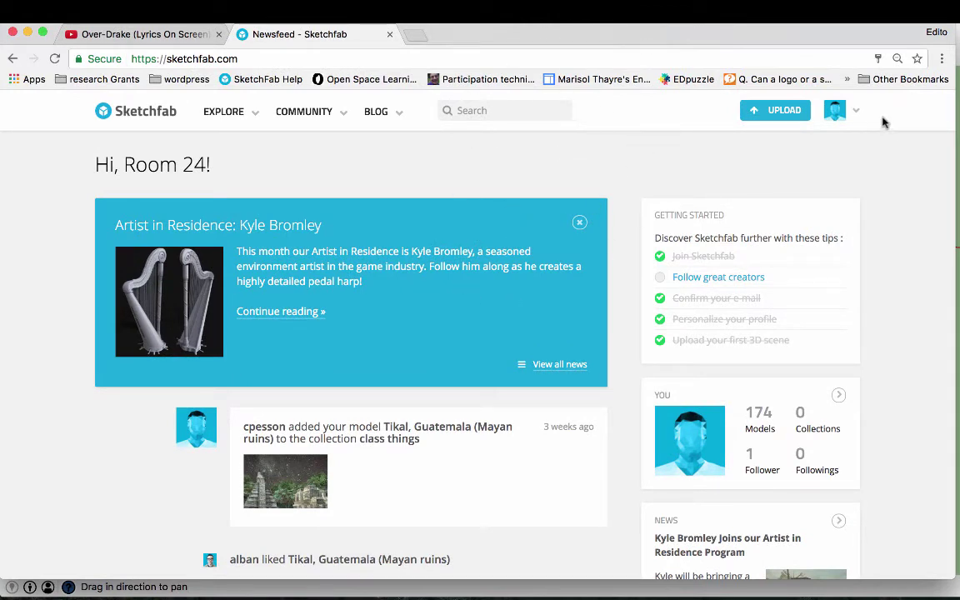
# - Open the account Settings and show the Password & API page with the API token
pyautogui.click(855, 114)
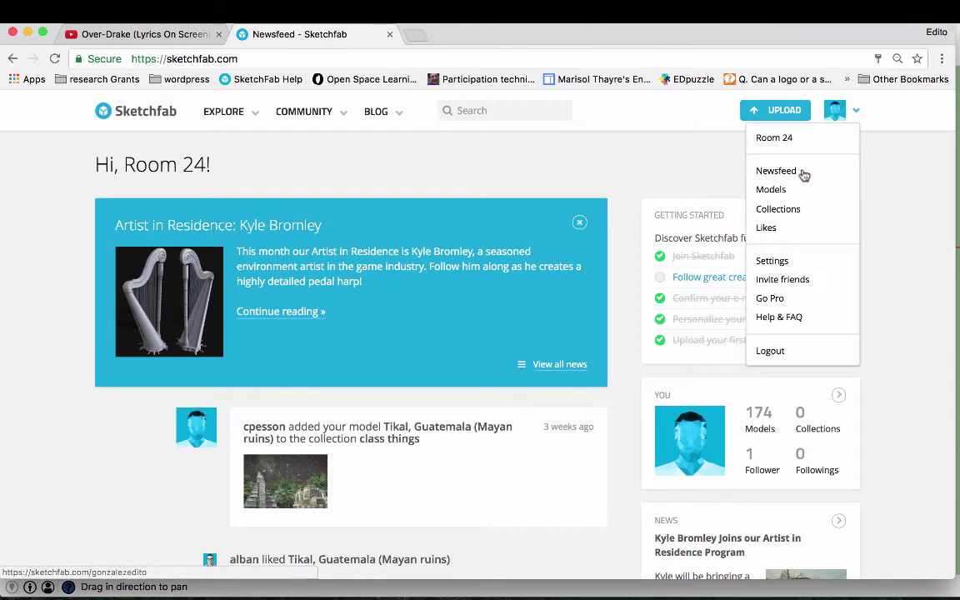
pyautogui.click(774, 262)
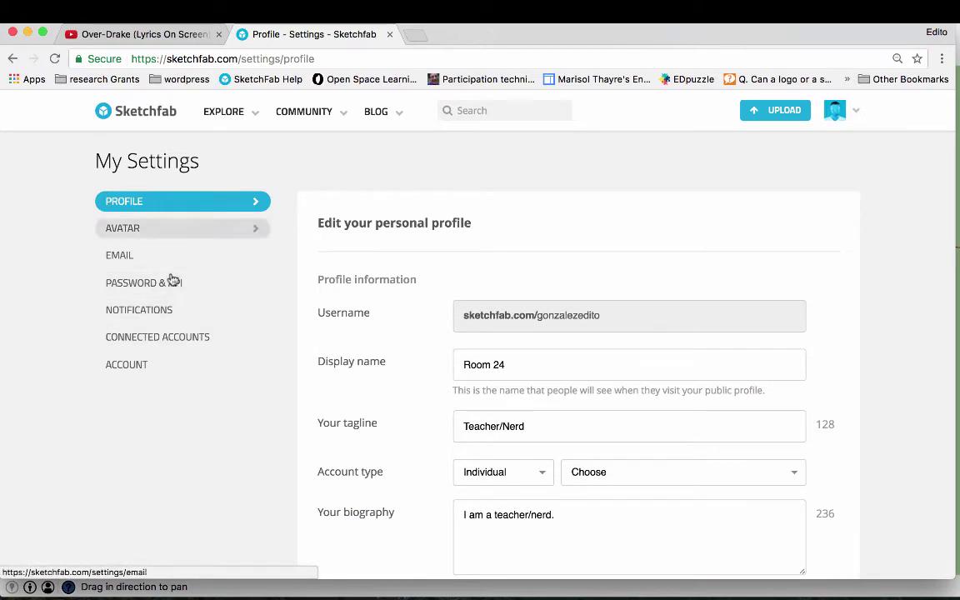
pyautogui.scroll(-2, 360, 353)
pyautogui.scroll(1, 361, 353)
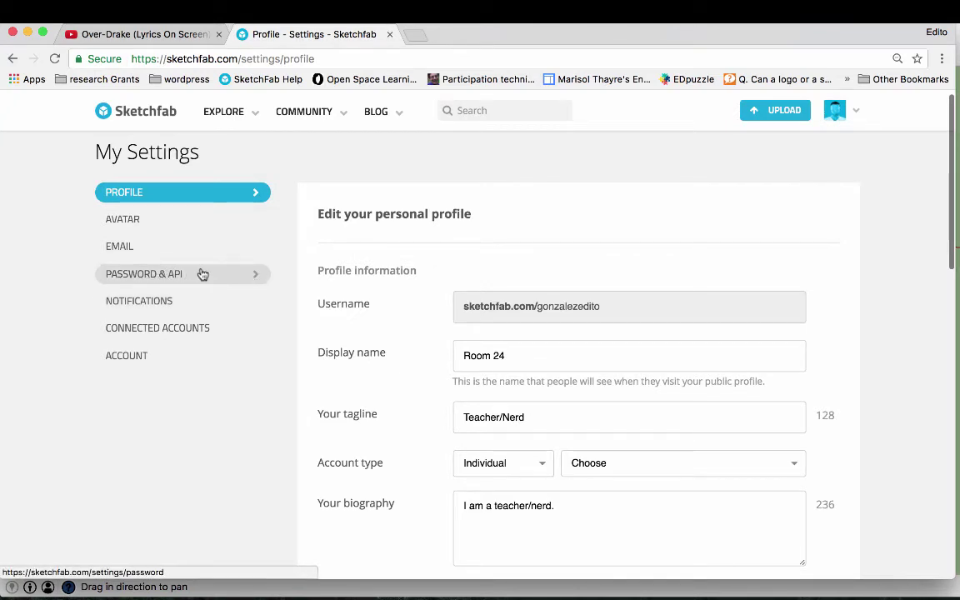
pyautogui.click(243, 280)
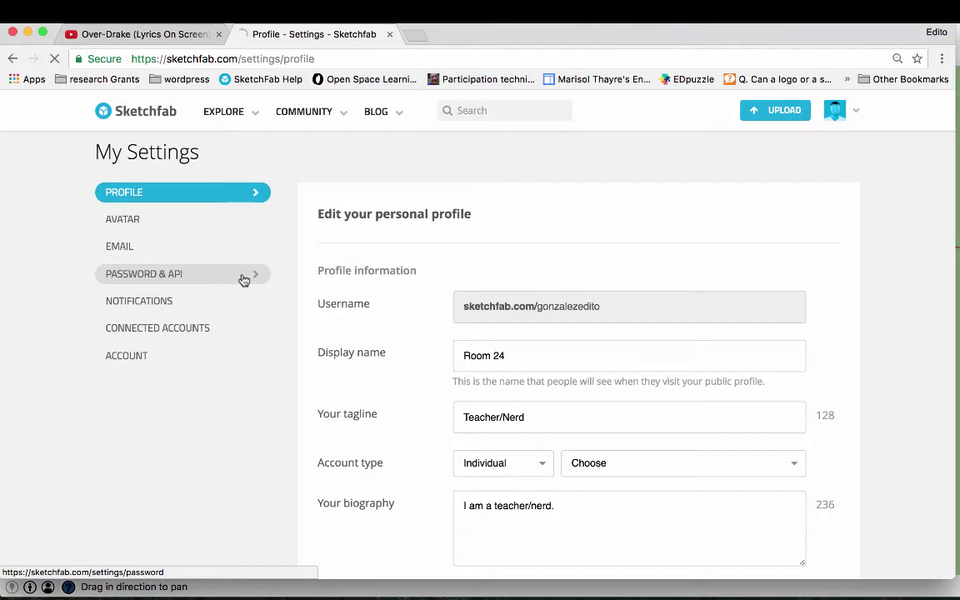
pyautogui.scroll(-2, 352, 380)
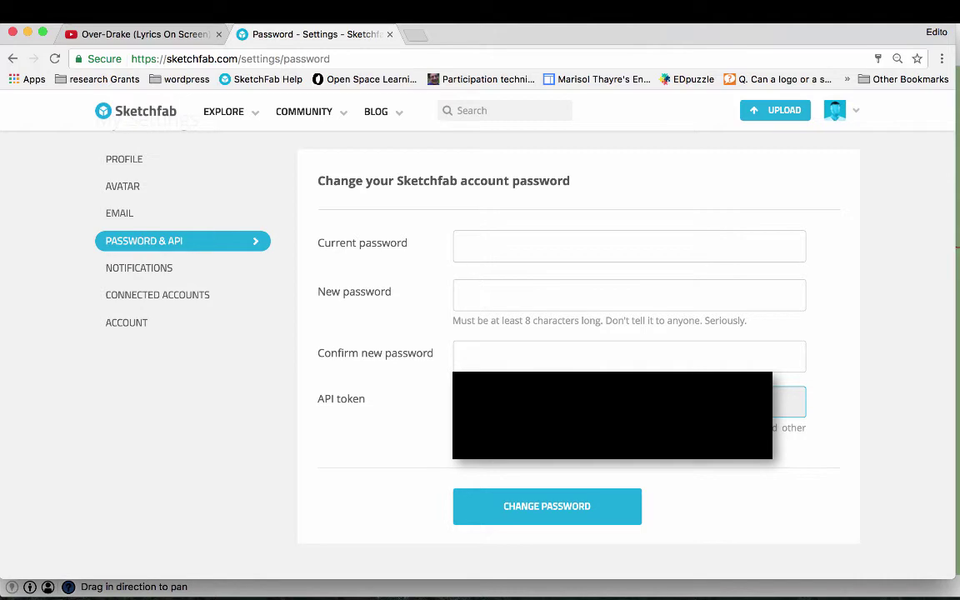
pyautogui.moveTo(429, 594)
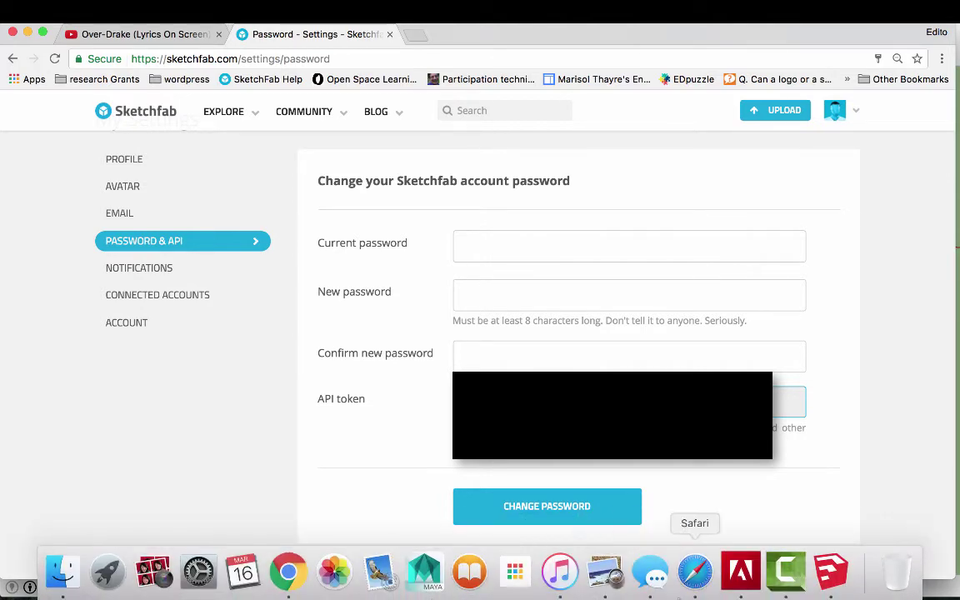
# - Run File > Upload to Sketchfab > Upload Model for the city model
pyautogui.click(832, 572)
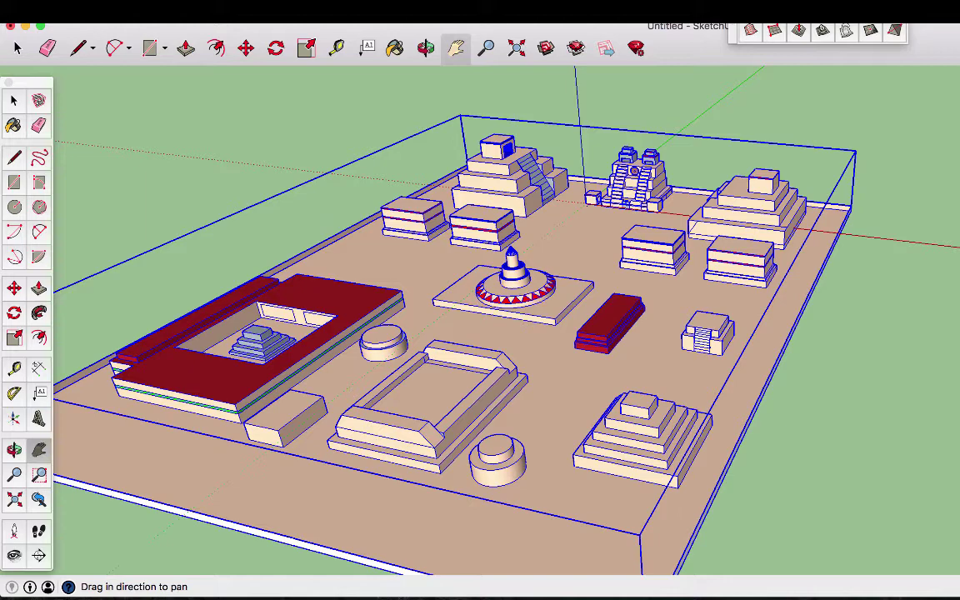
pyautogui.click(63, 10)
pyautogui.moveTo(117, 10)
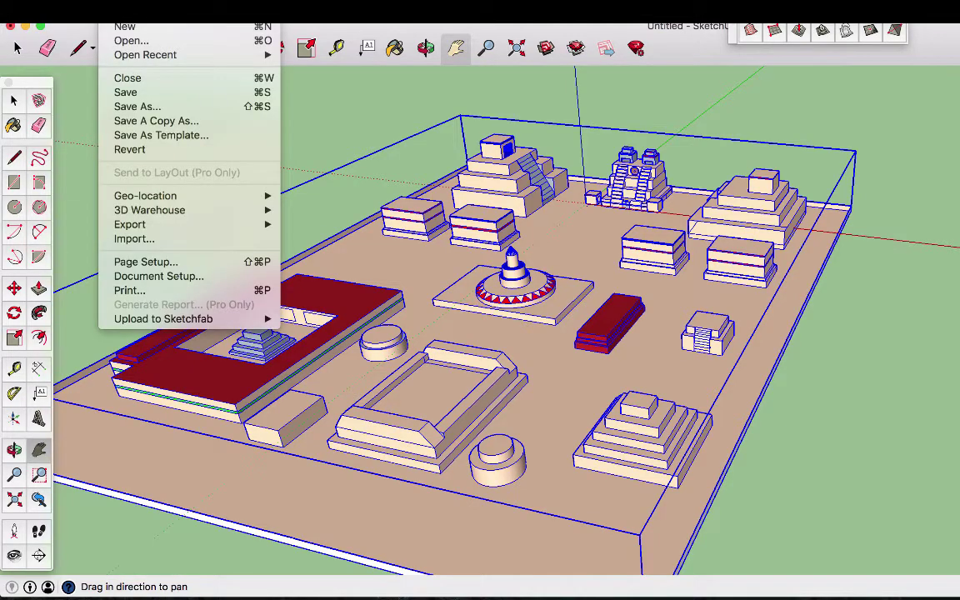
pyautogui.moveTo(209, 321)
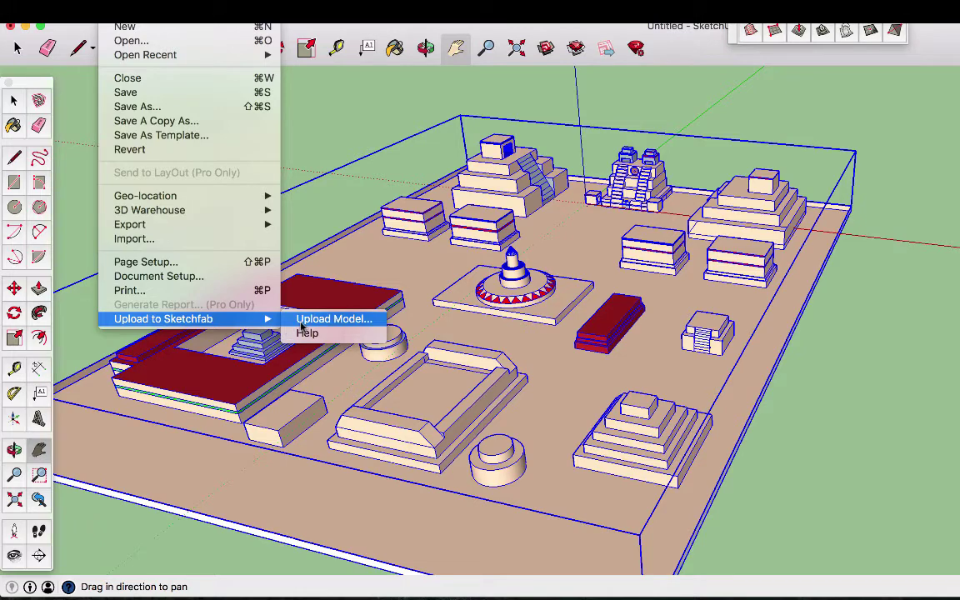
pyautogui.click(302, 323)
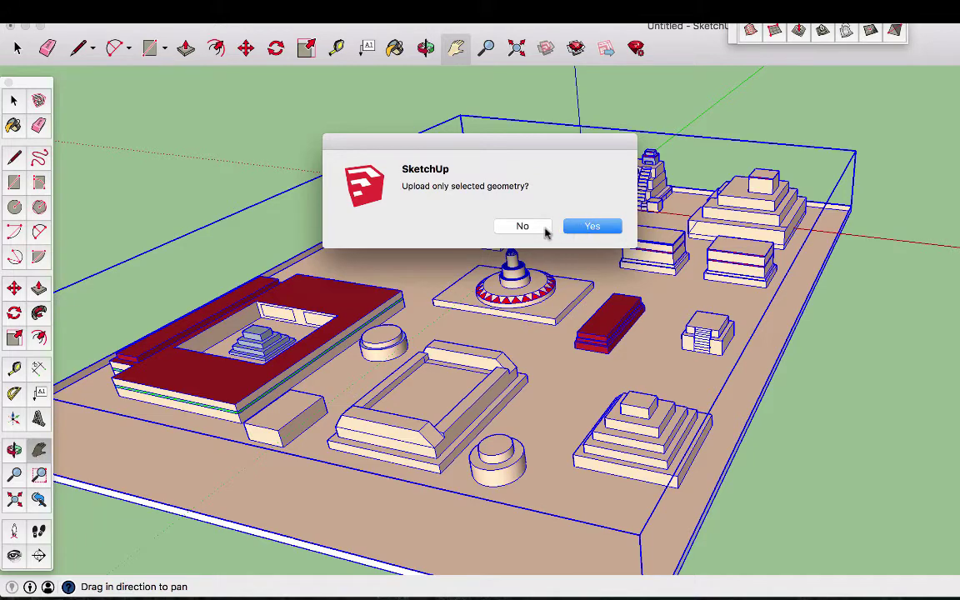
# - Upload the whole model, paste in the API token, and title it '7th Grade Student Model Tenochtitlan'
pyautogui.click(543, 230)
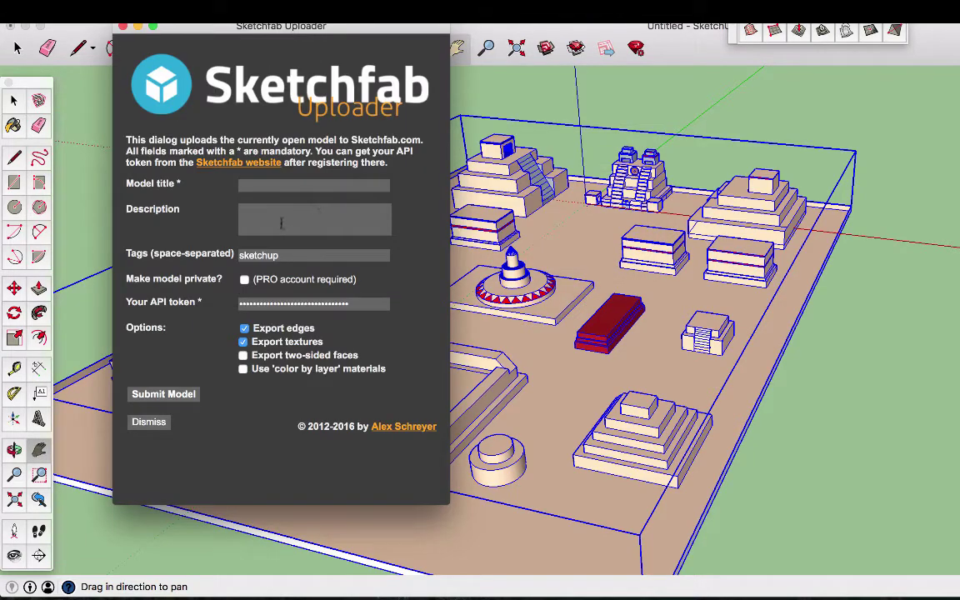
pyautogui.doubleClick(309, 302)
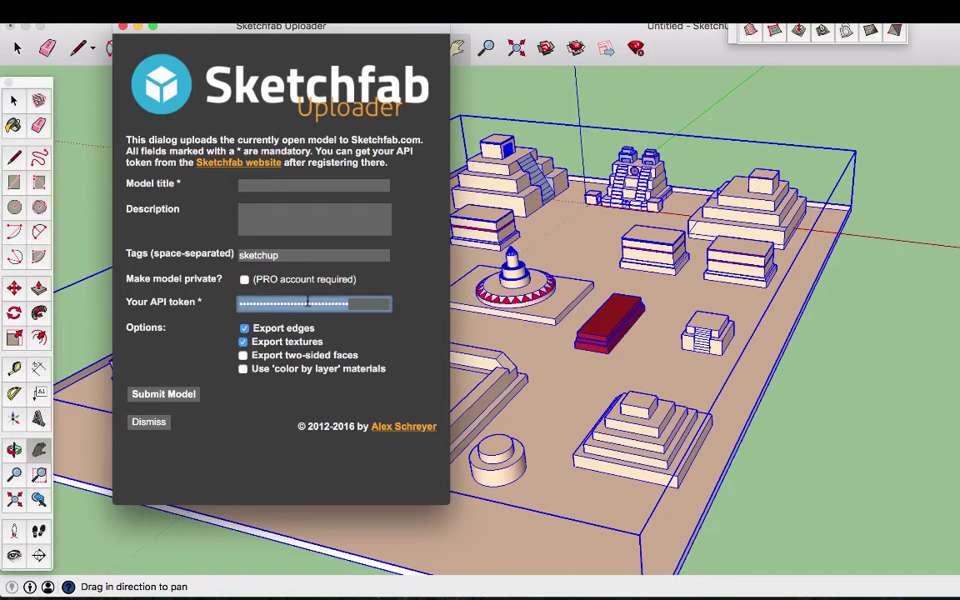
pyautogui.press('super+v')
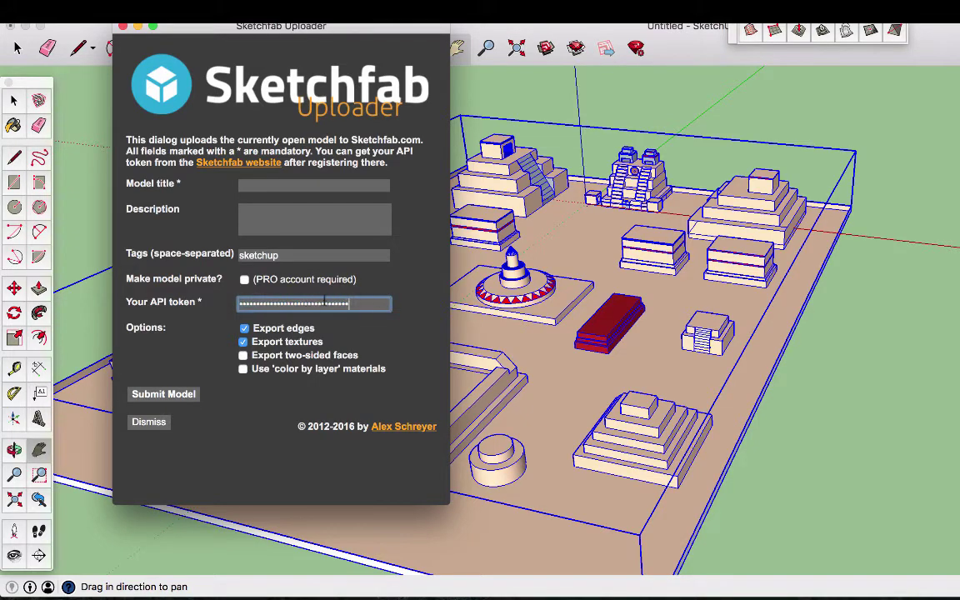
pyautogui.click(255, 186)
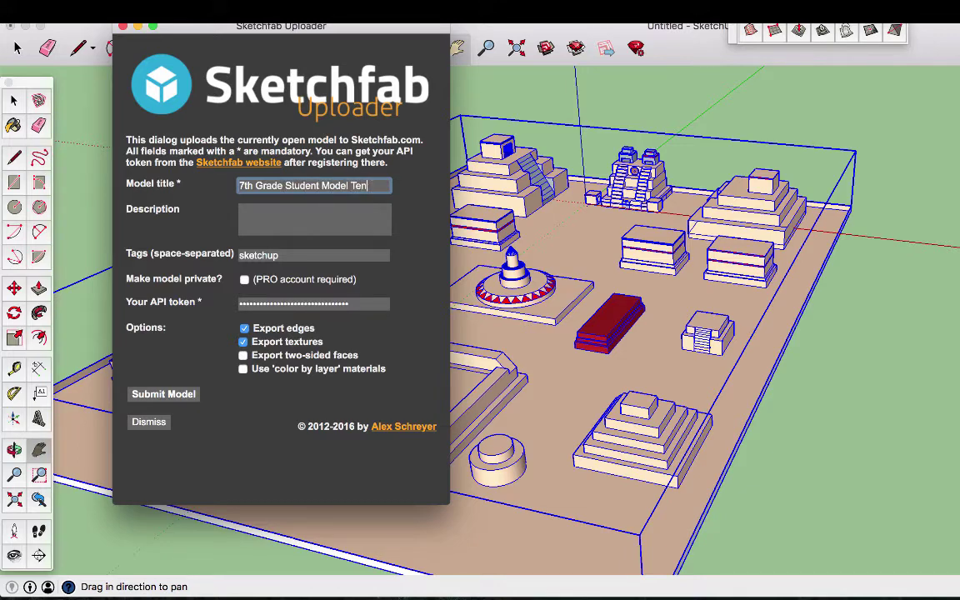
pyautogui.write('itlan')
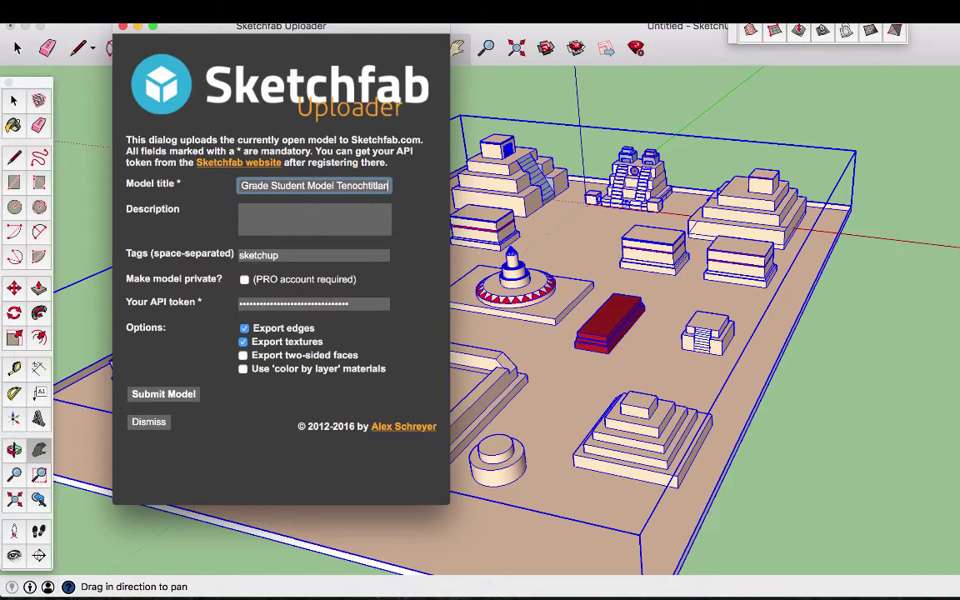
# - Submit the city model to Sketchfab as '7th Grade Student Model Tenochtitlan'
pyautogui.click(186, 395)
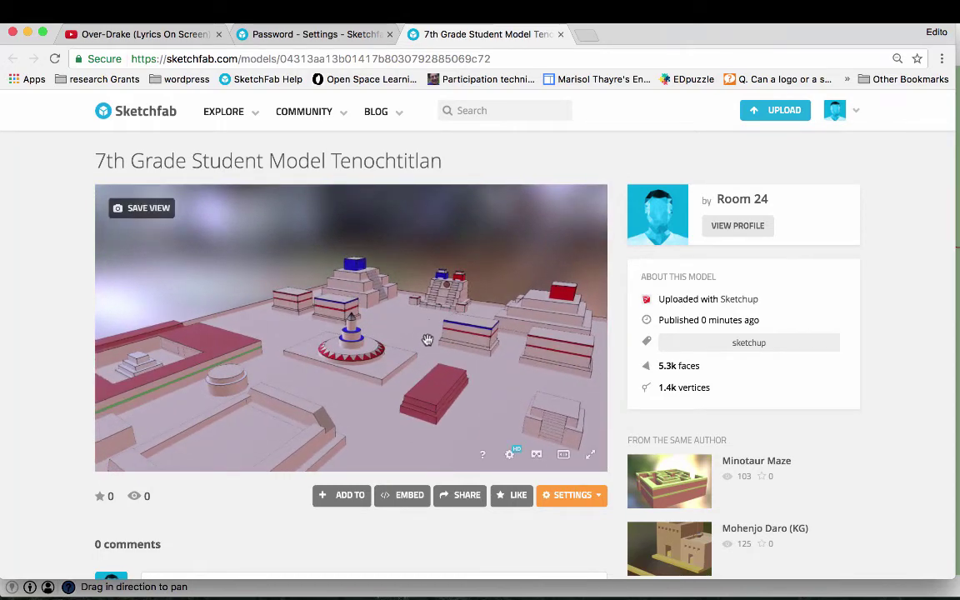
# - Save the current camera angle as the model's thumbnail, then open the Settings dropdown
pyautogui.click(158, 215)
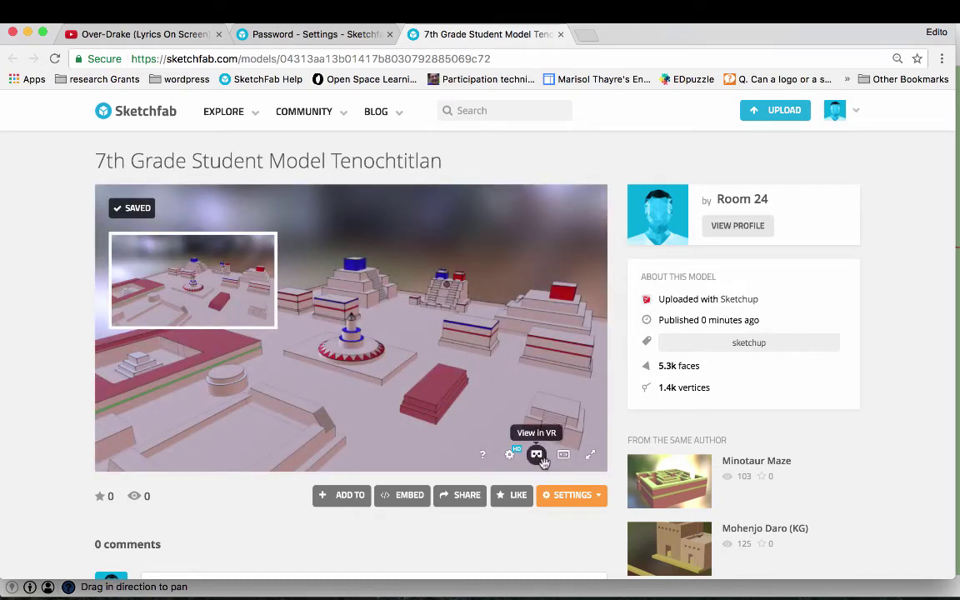
pyautogui.click(553, 495)
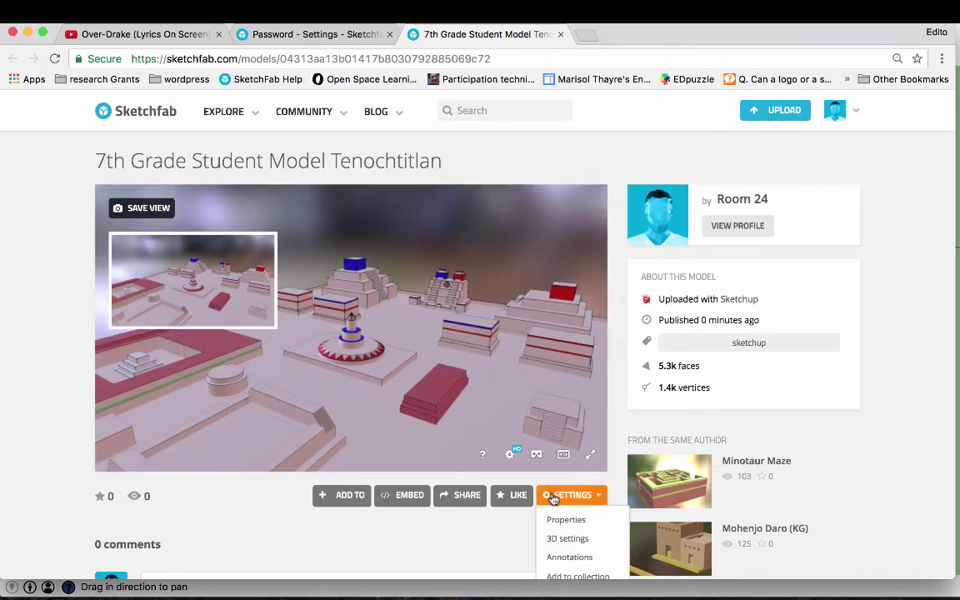
# - In the 3D settings editor, cycle the X and Y straighten rotations back to upright
pyautogui.click(566, 540)
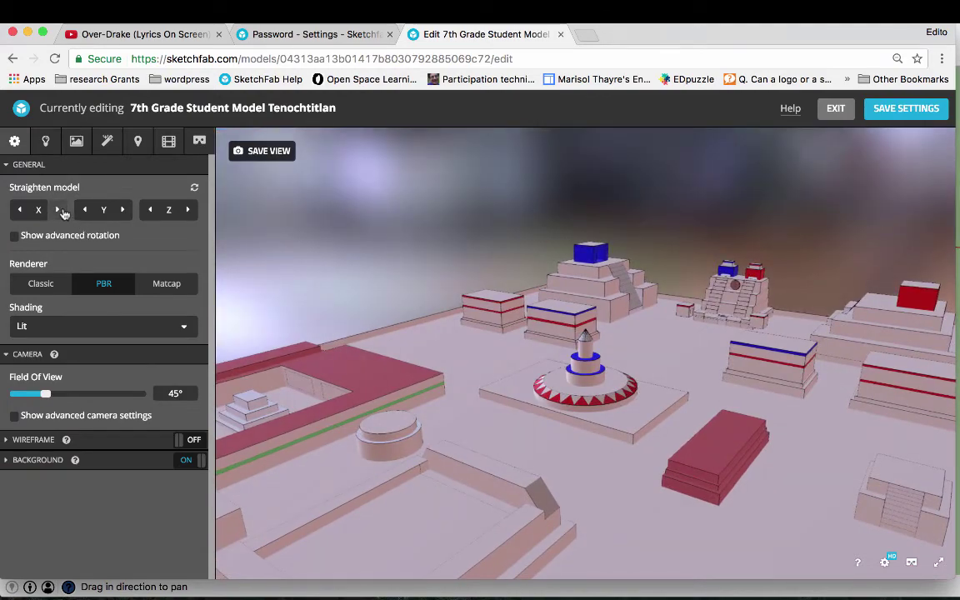
pyautogui.click(58, 210)
pyautogui.click(59, 210)
pyautogui.click(58, 210)
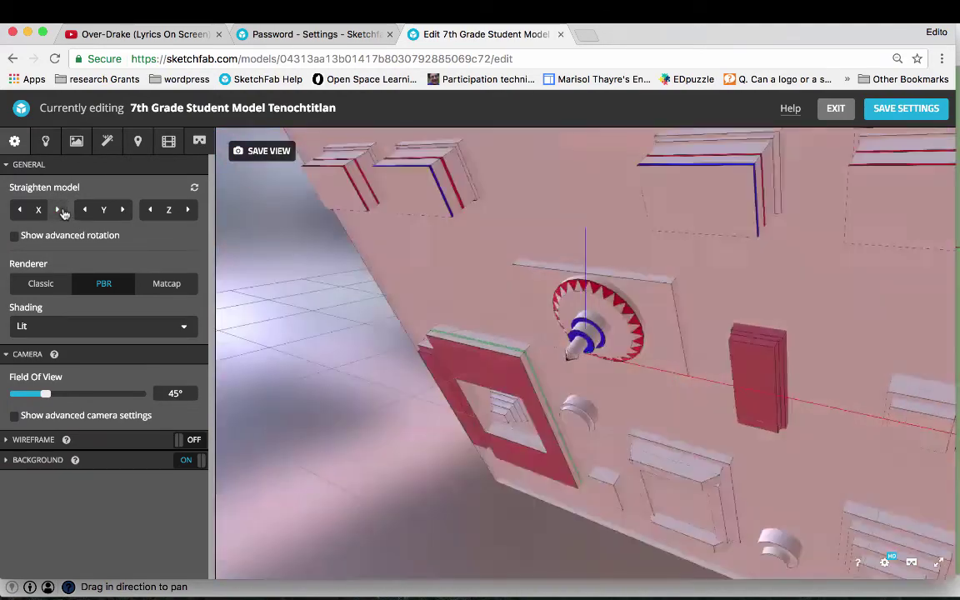
pyautogui.click(60, 210)
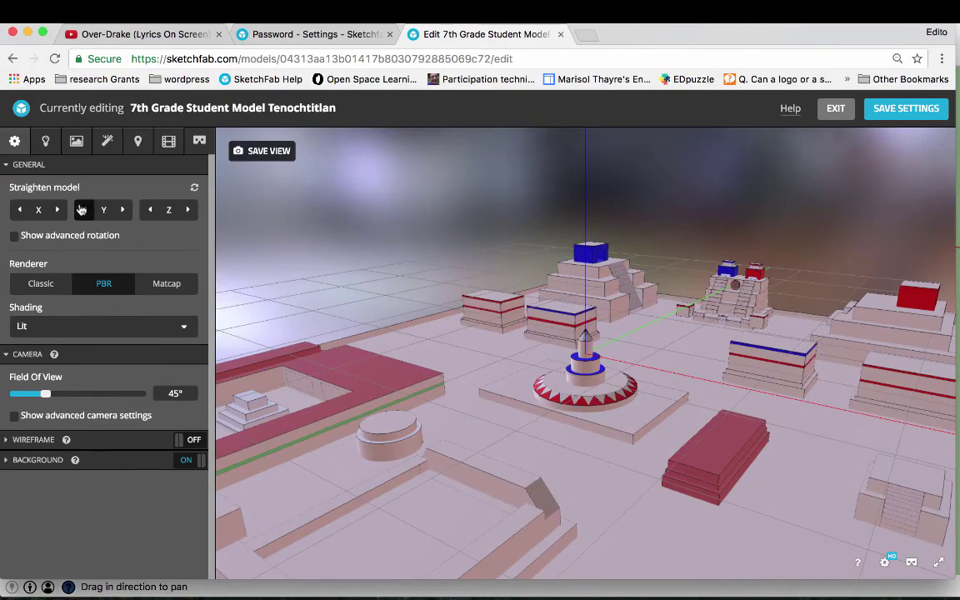
pyautogui.click(80, 210)
pyautogui.click(81, 210)
pyautogui.click(81, 210)
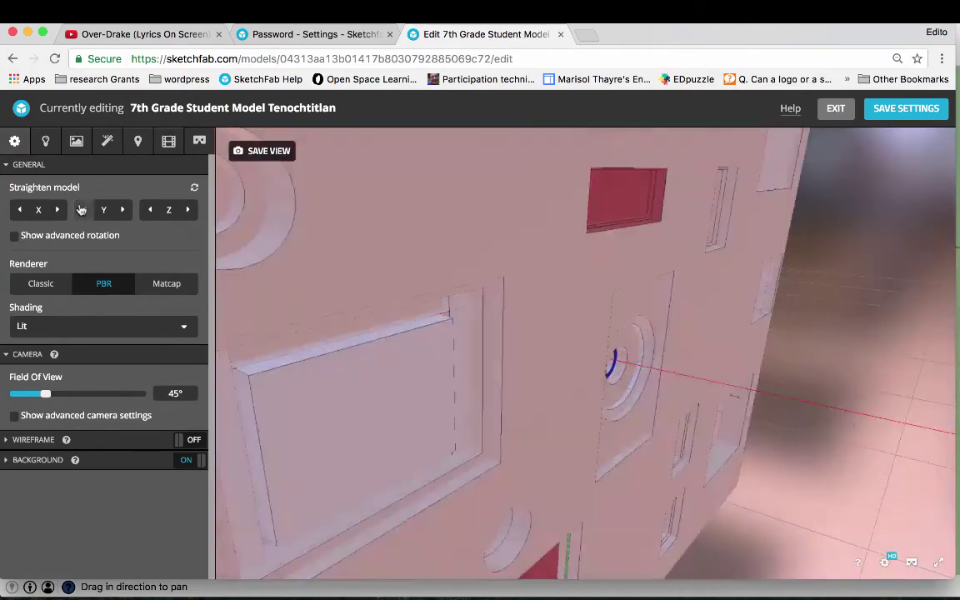
pyautogui.click(81, 210)
# - Turn the city about its vertical axis and show the Materials settings
pyautogui.click(188, 211)
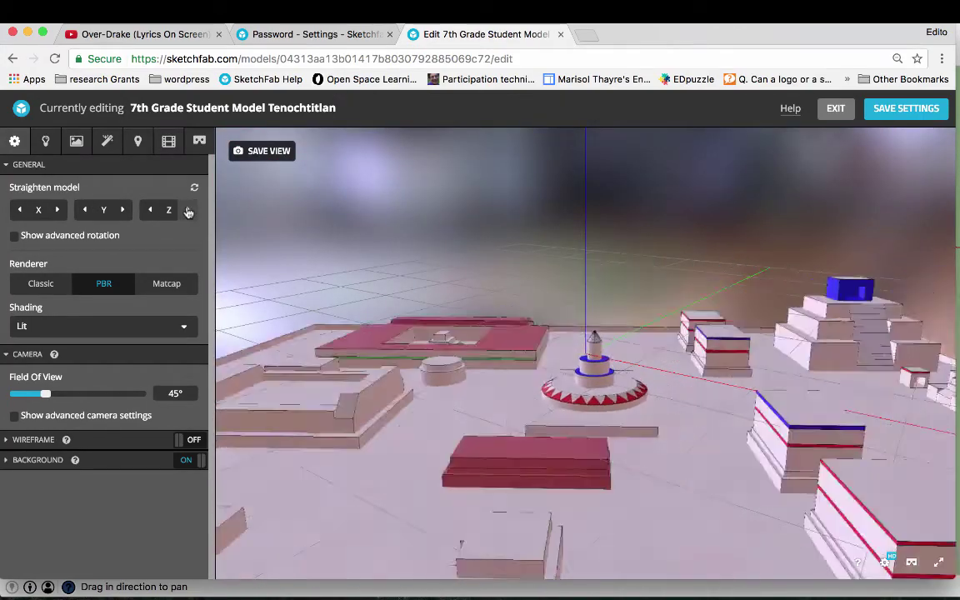
pyautogui.click(188, 211)
pyautogui.click(188, 212)
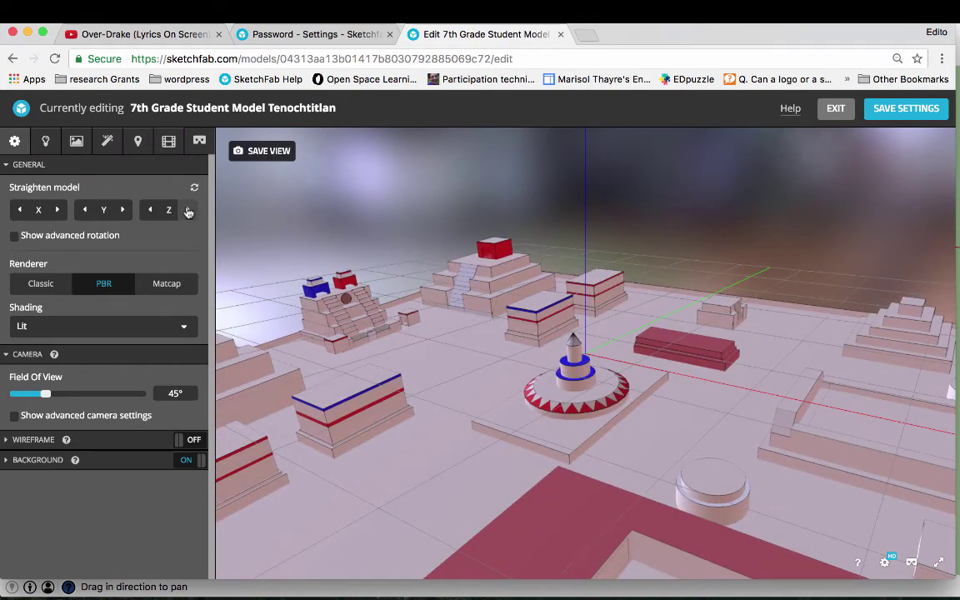
pyautogui.click(79, 150)
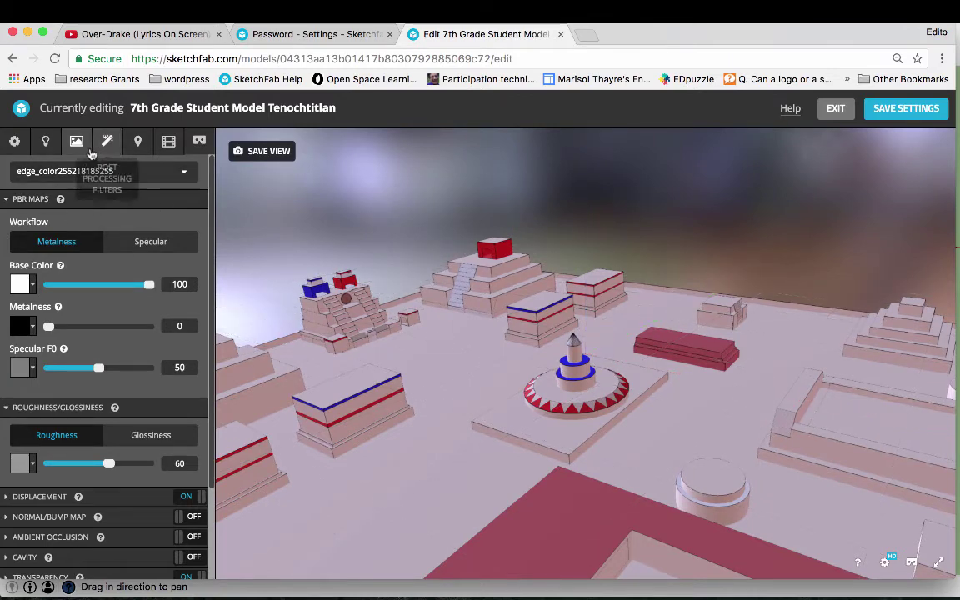
# - Change the lighting environment from Tokyo bigsight to Arches pinetree, then check the Animation panel
pyautogui.click(46, 142)
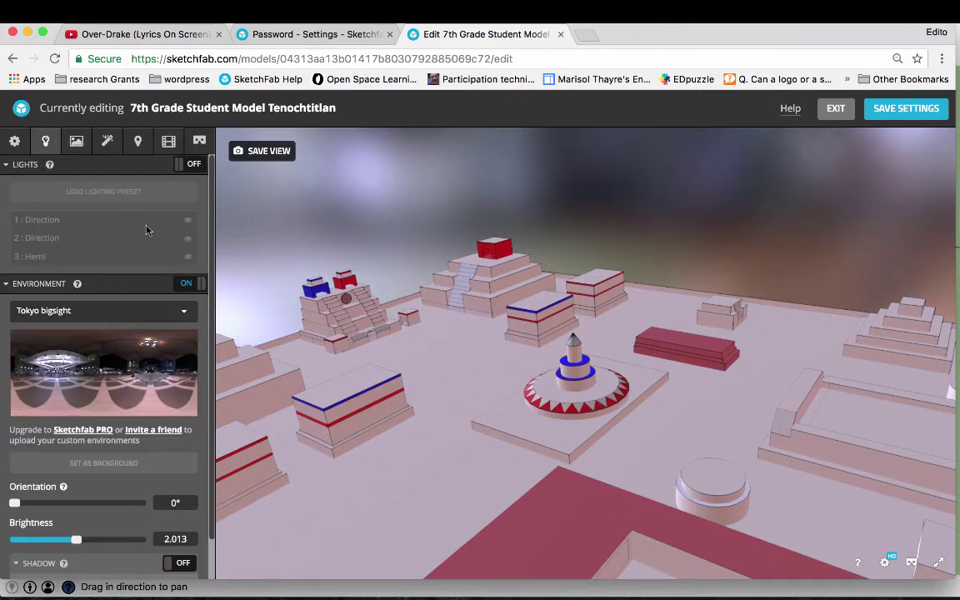
pyautogui.click(162, 310)
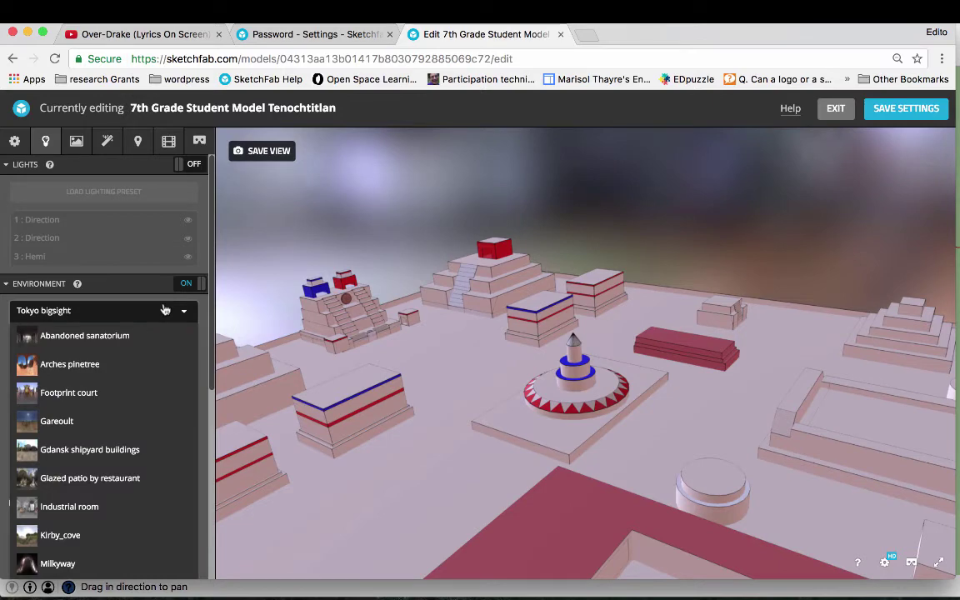
pyautogui.click(138, 365)
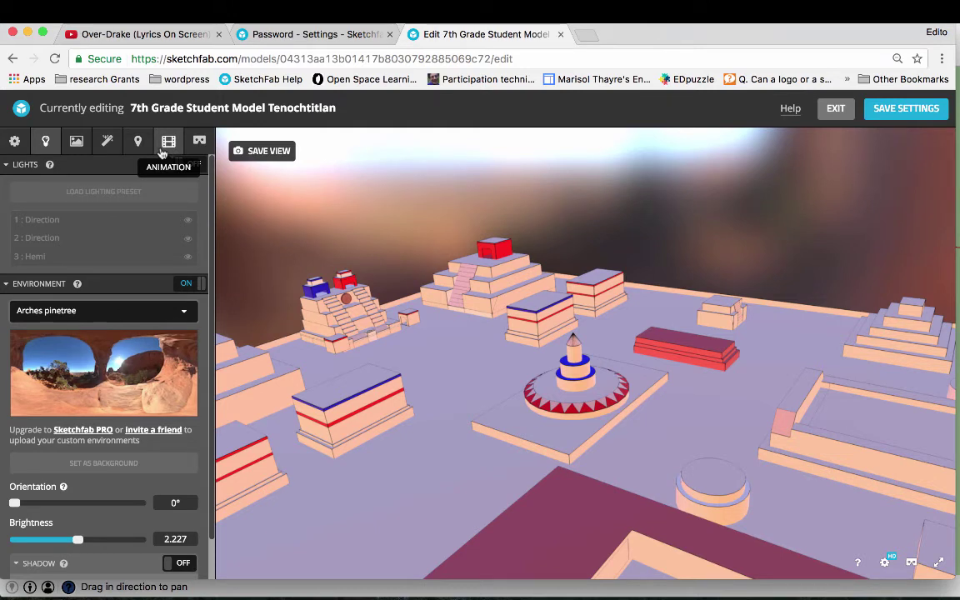
pyautogui.click(164, 147)
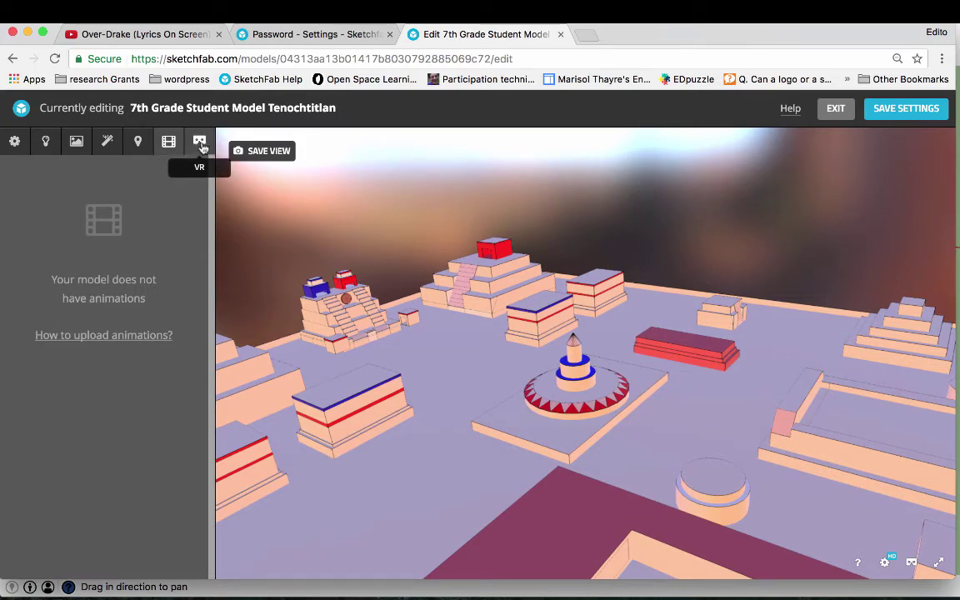
# - In VR settings, drag the human character into the middle of the city and adjust the world scale
pyautogui.click(200, 143)
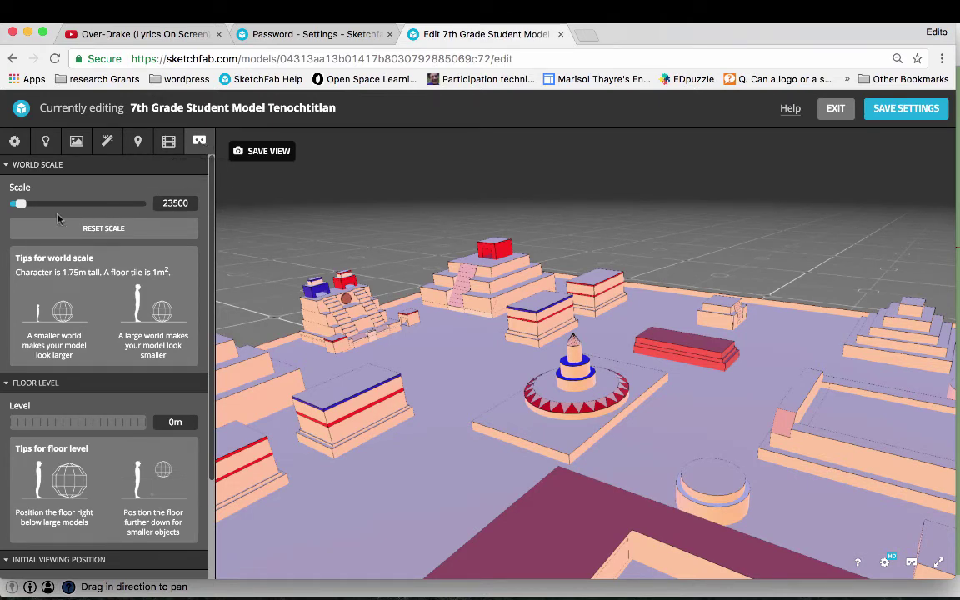
pyautogui.doubleClick(465, 368)
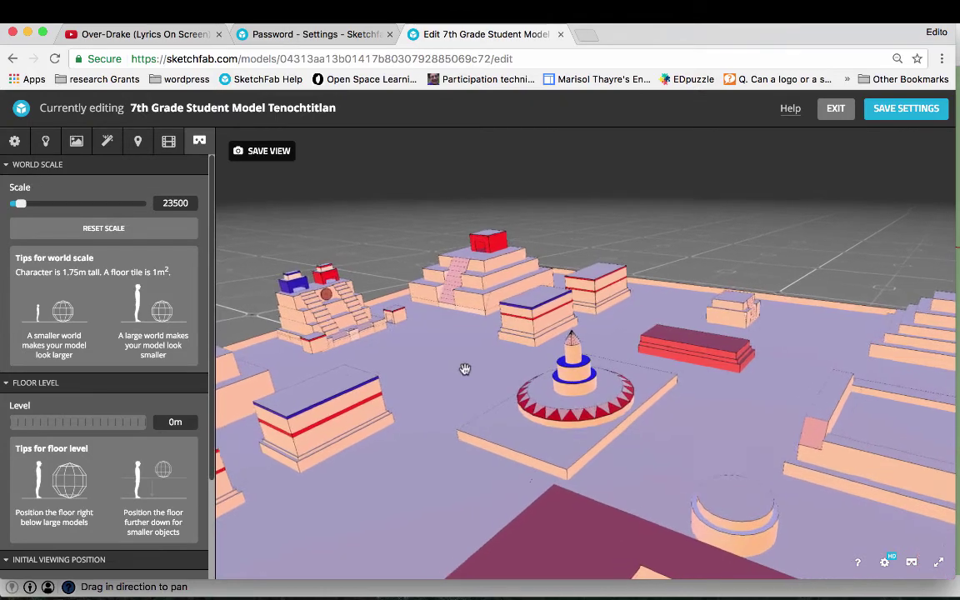
pyautogui.scroll(-5, 465, 368)
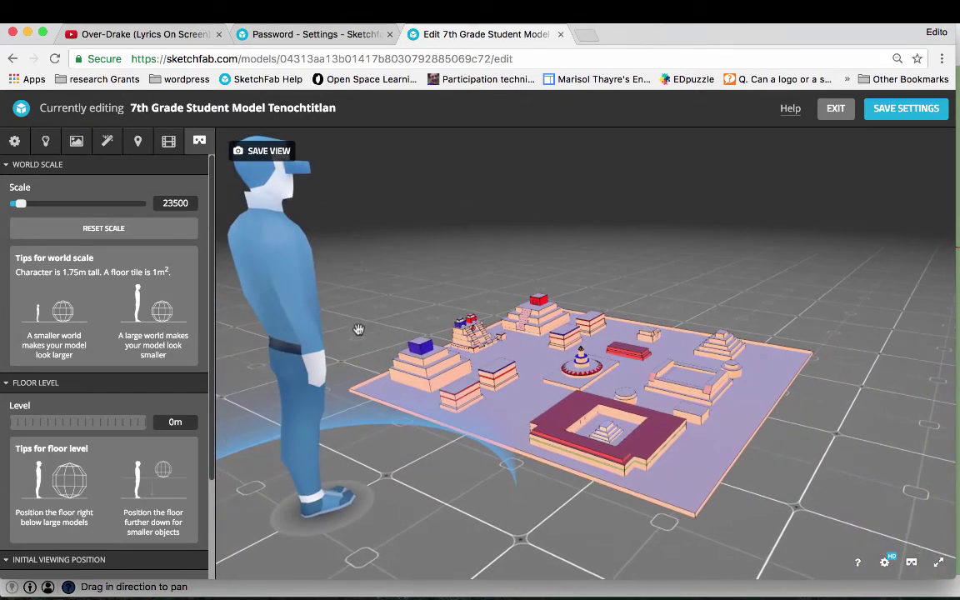
pyautogui.click(317, 322)
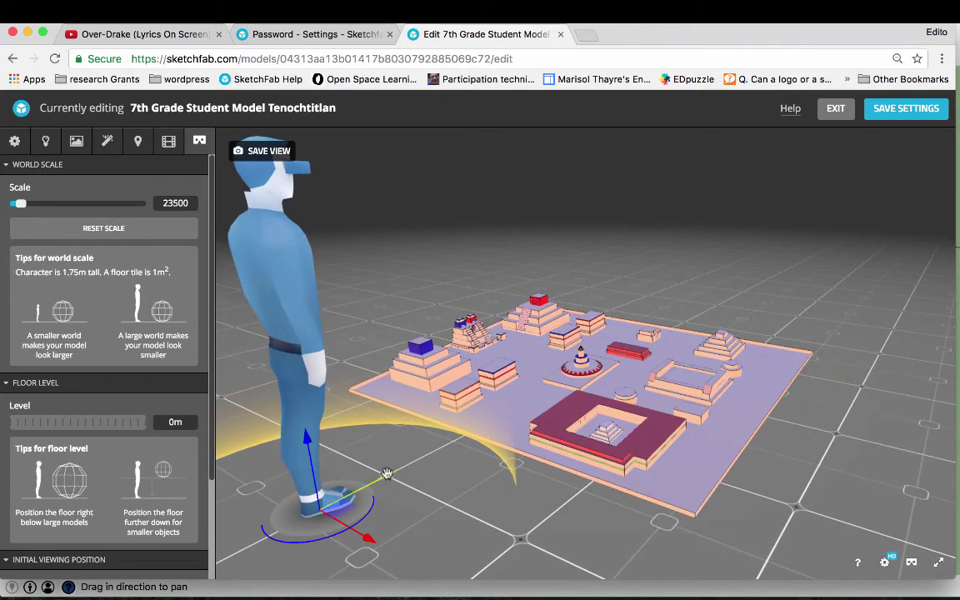
pyautogui.moveTo(348, 427); pyautogui.dragTo(621, 325)
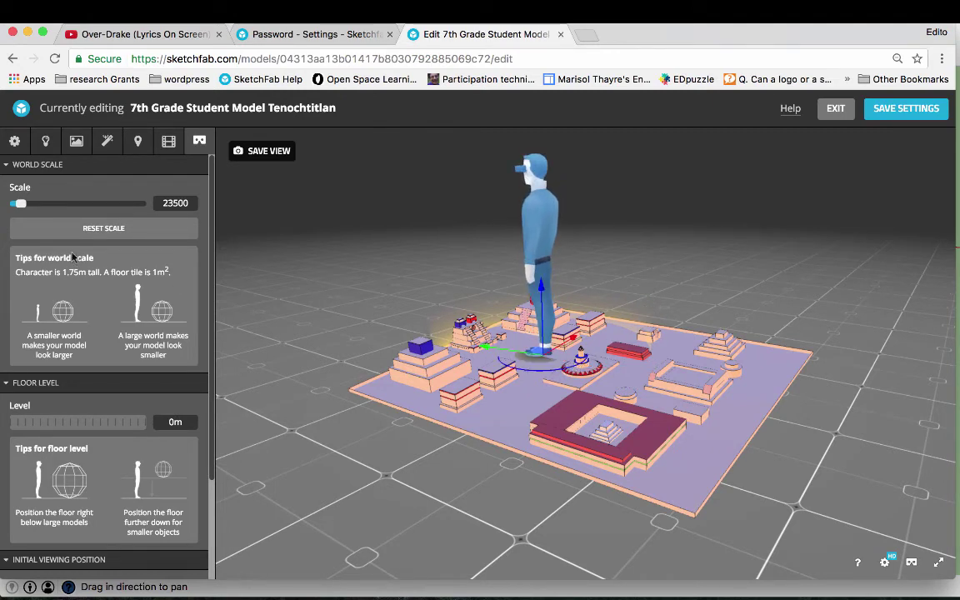
pyautogui.moveTo(26, 208); pyautogui.dragTo(11, 210)
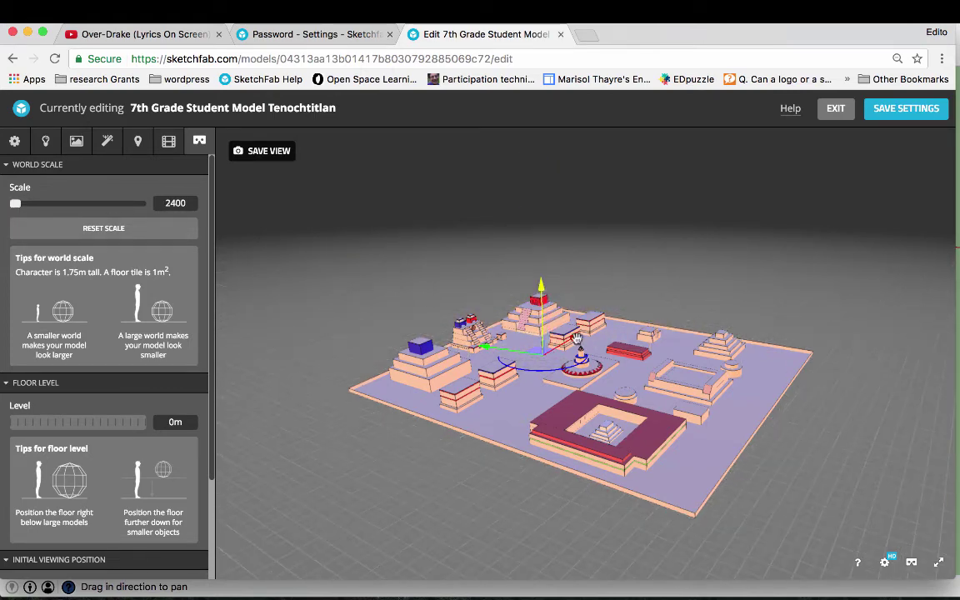
# - Set the VR world scale to 1000, passing through 1400 on the way
pyautogui.scroll(3, 556, 349)
pyautogui.scroll(3, 555, 349)
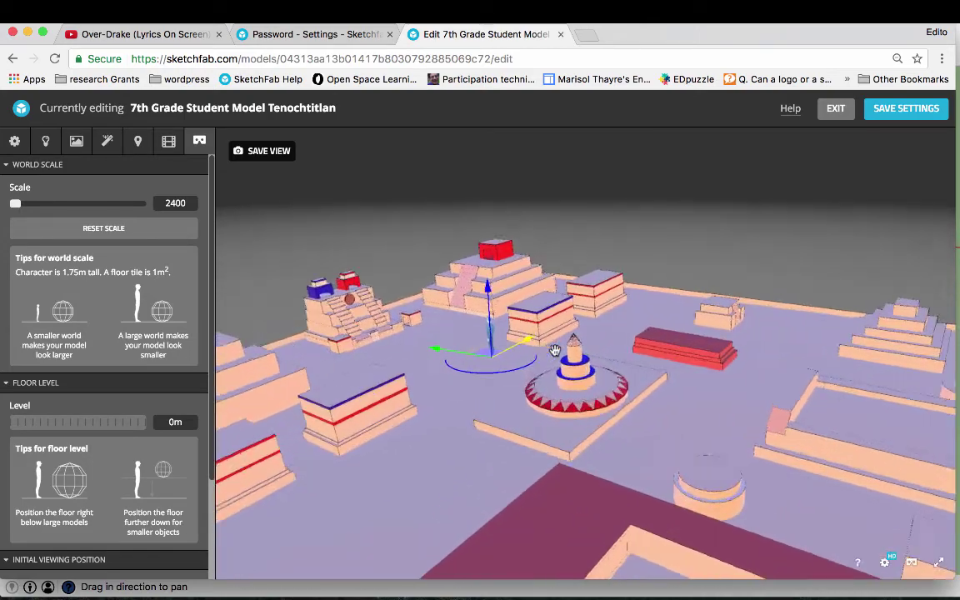
pyautogui.scroll(2, 555, 350)
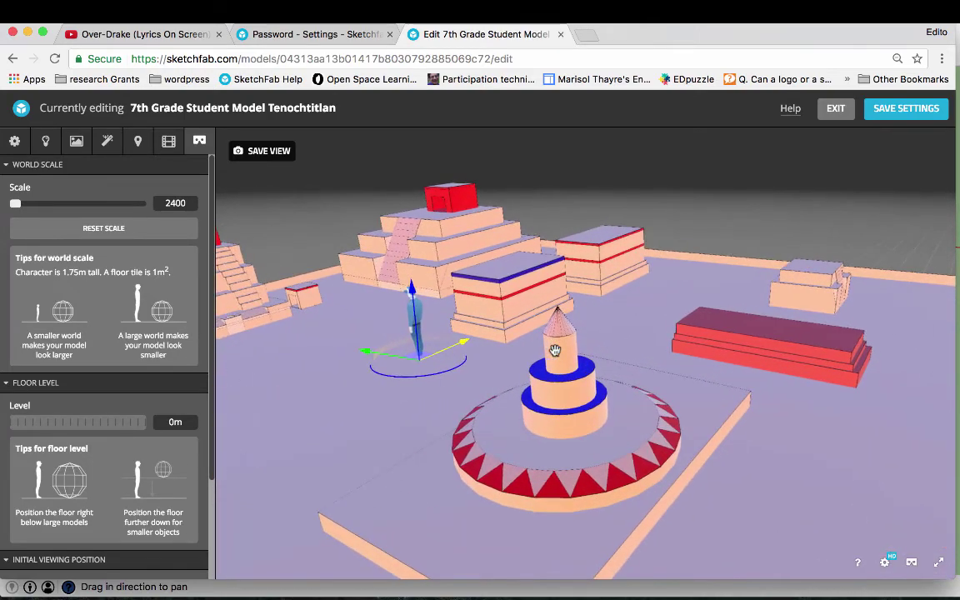
pyautogui.scroll(3, 556, 347)
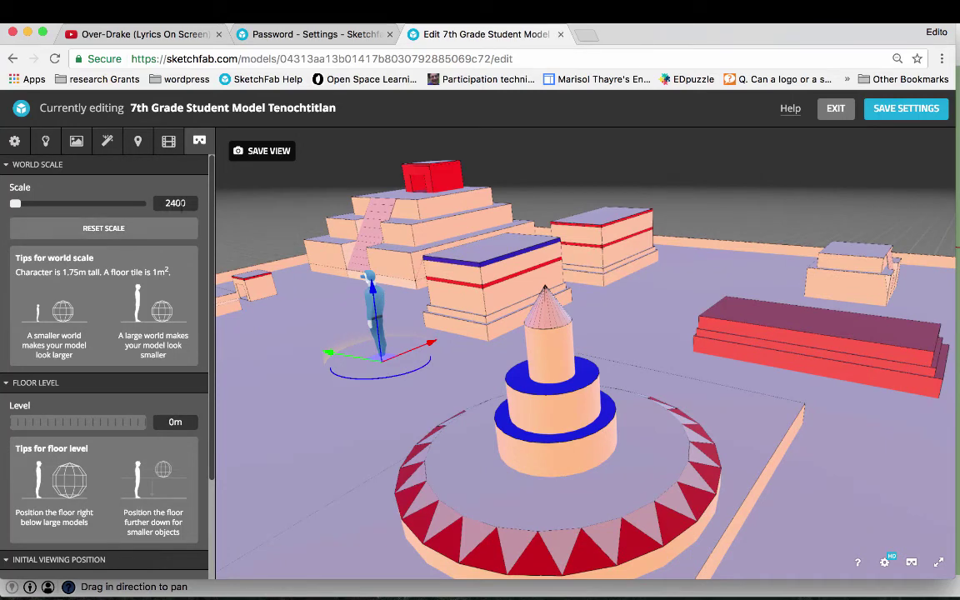
pyautogui.click(178, 204)
pyautogui.press('Return')
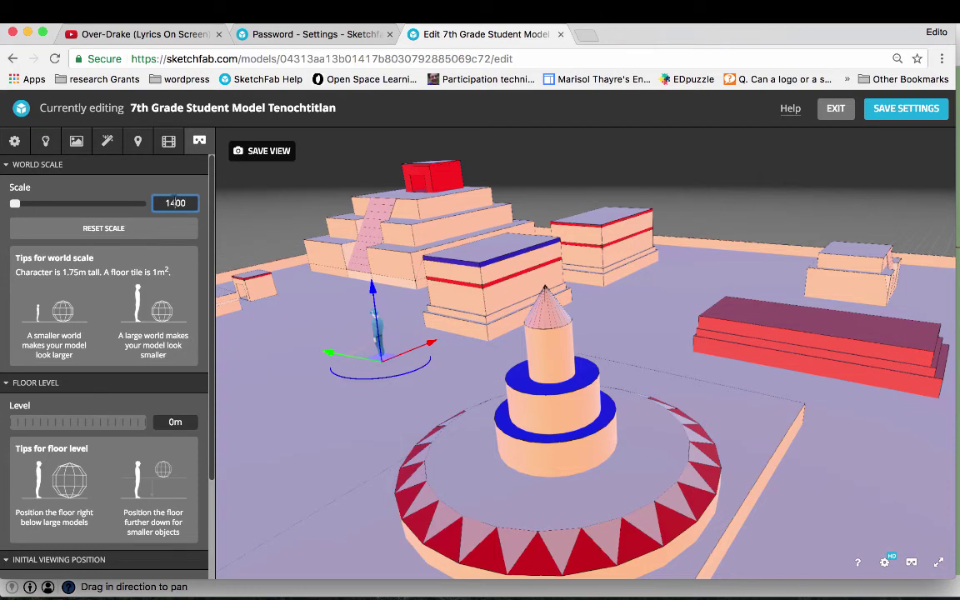
pyautogui.click(172, 203)
pyautogui.press('BackSpace')
pyautogui.write('0')
pyautogui.press('Return')
# - Pan around the central temple and save the 3D and VR settings
pyautogui.moveTo(490, 359); pyautogui.dragTo(447, 355)
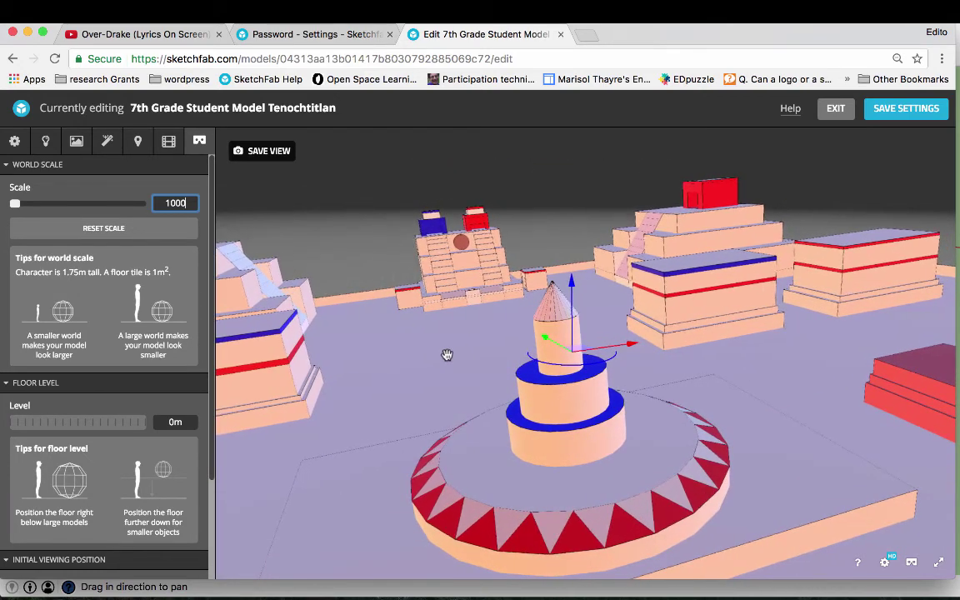
pyautogui.moveTo(428, 321)
pyautogui.mouseDown()
pyautogui.moveTo(392, 326)
pyautogui.moveTo(483, 312)
pyautogui.mouseUp()
pyautogui.click(888, 115)
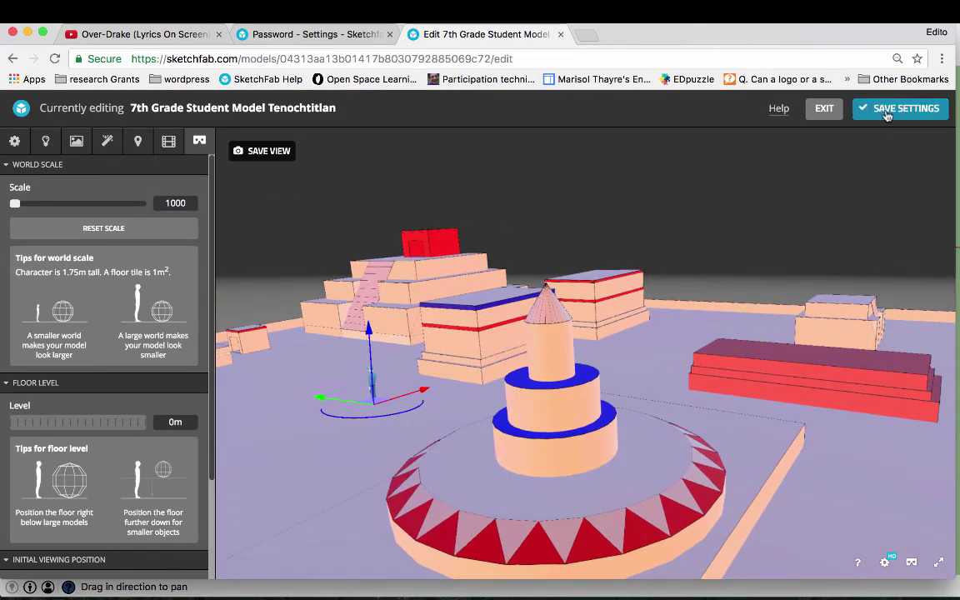
# - Exit the editor, preview the View in VR instructions, orbit the city, and open Share
pyautogui.click(827, 110)
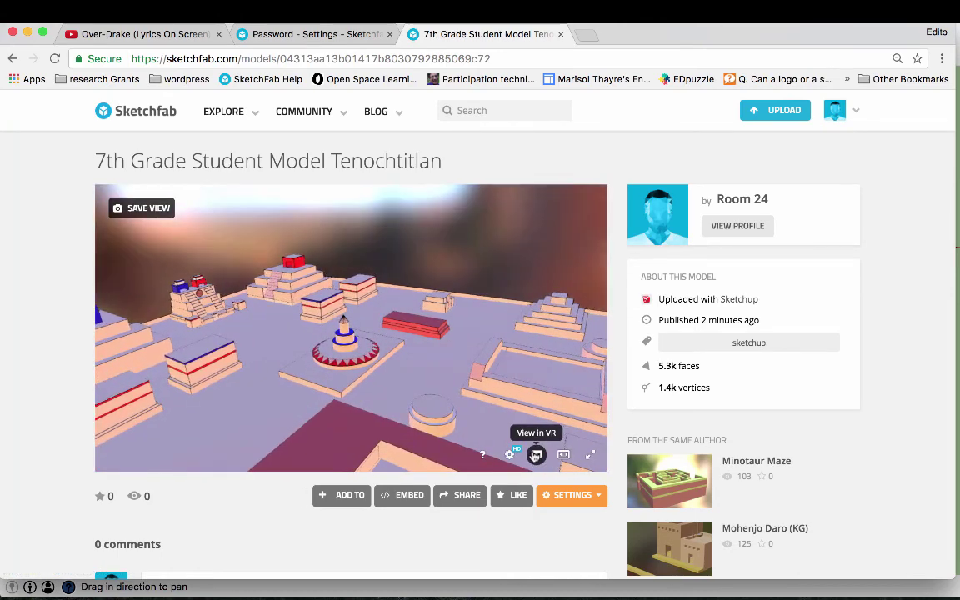
pyautogui.click(536, 454)
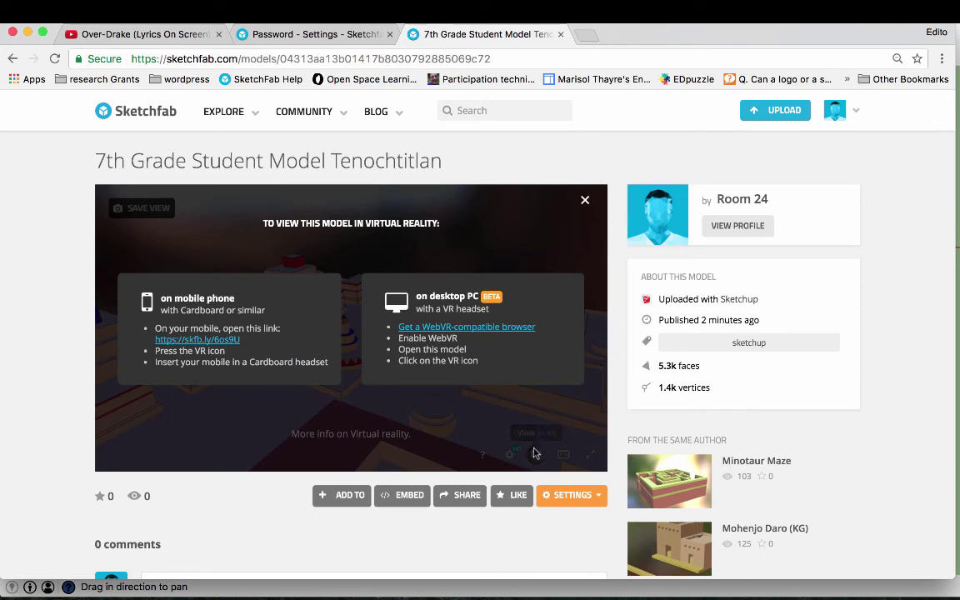
pyautogui.click(585, 202)
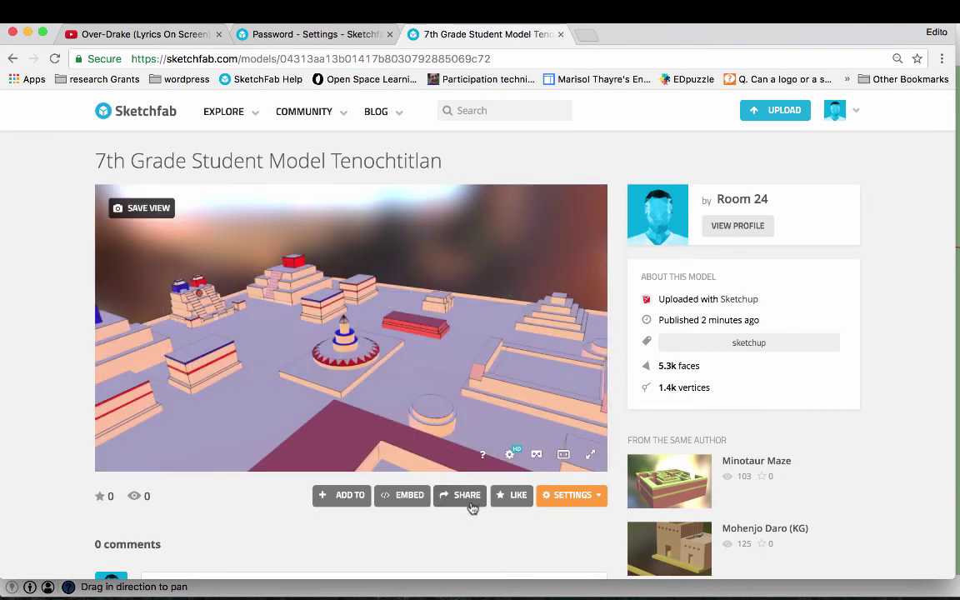
pyautogui.moveTo(457, 394); pyautogui.dragTo(382, 397)
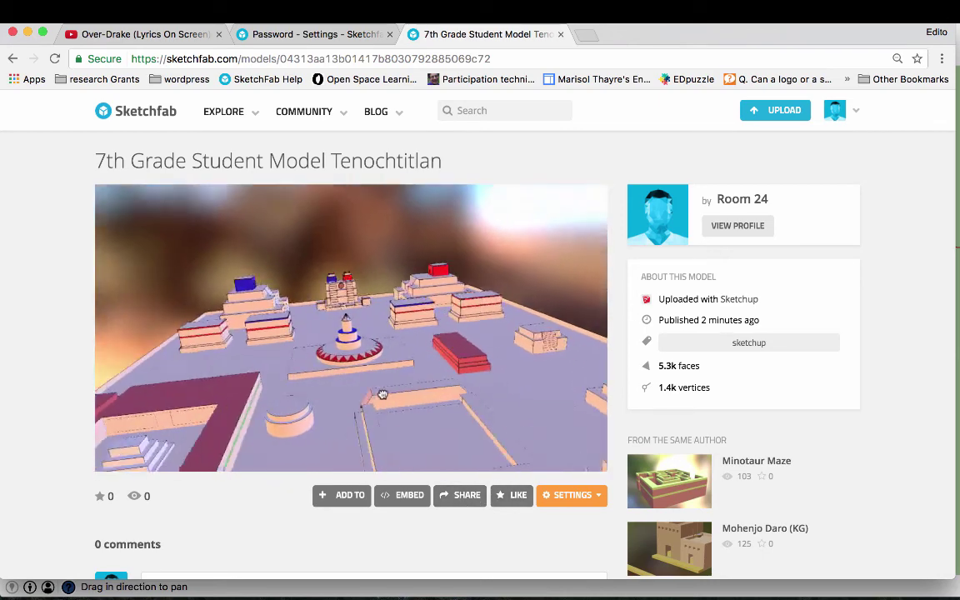
pyautogui.click(467, 496)
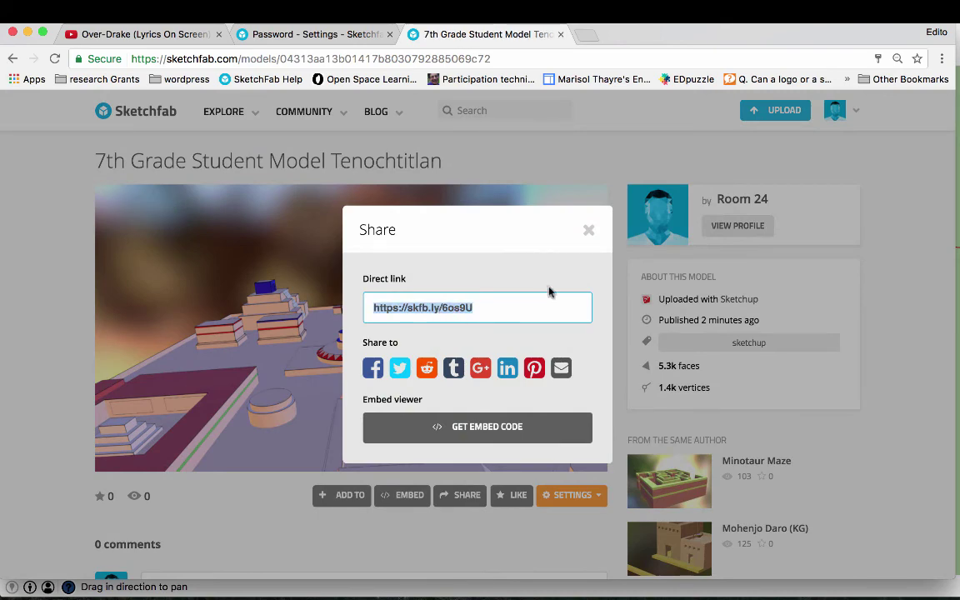
# - Close the Share dialog and orbit in close around the central round temple
pyautogui.click(589, 230)
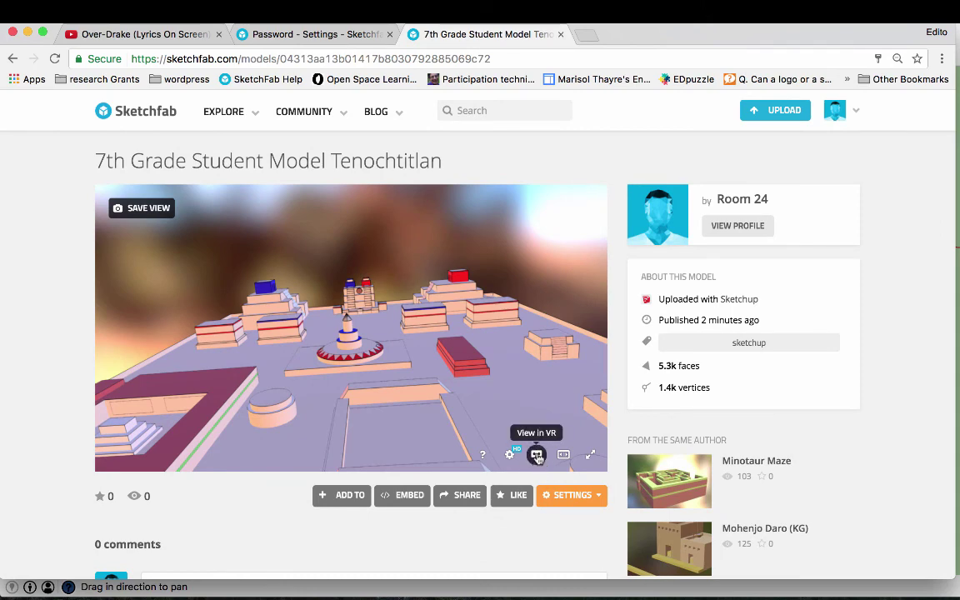
pyautogui.moveTo(514, 399)
pyautogui.mouseDown()
pyautogui.moveTo(480, 397)
pyautogui.moveTo(488, 386)
pyautogui.moveTo(523, 381)
pyautogui.moveTo(528, 390)
pyautogui.moveTo(500, 392)
pyautogui.mouseUp()
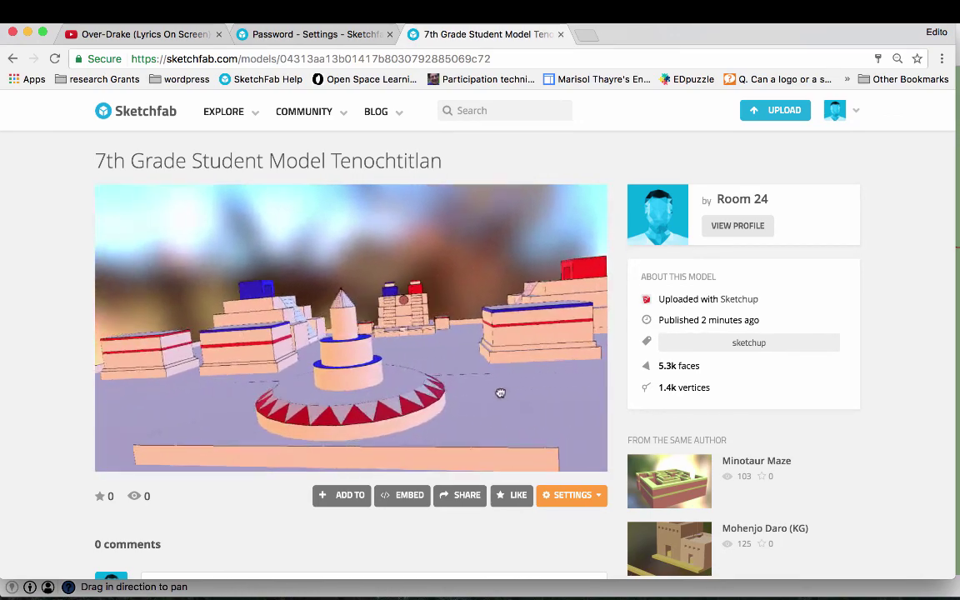